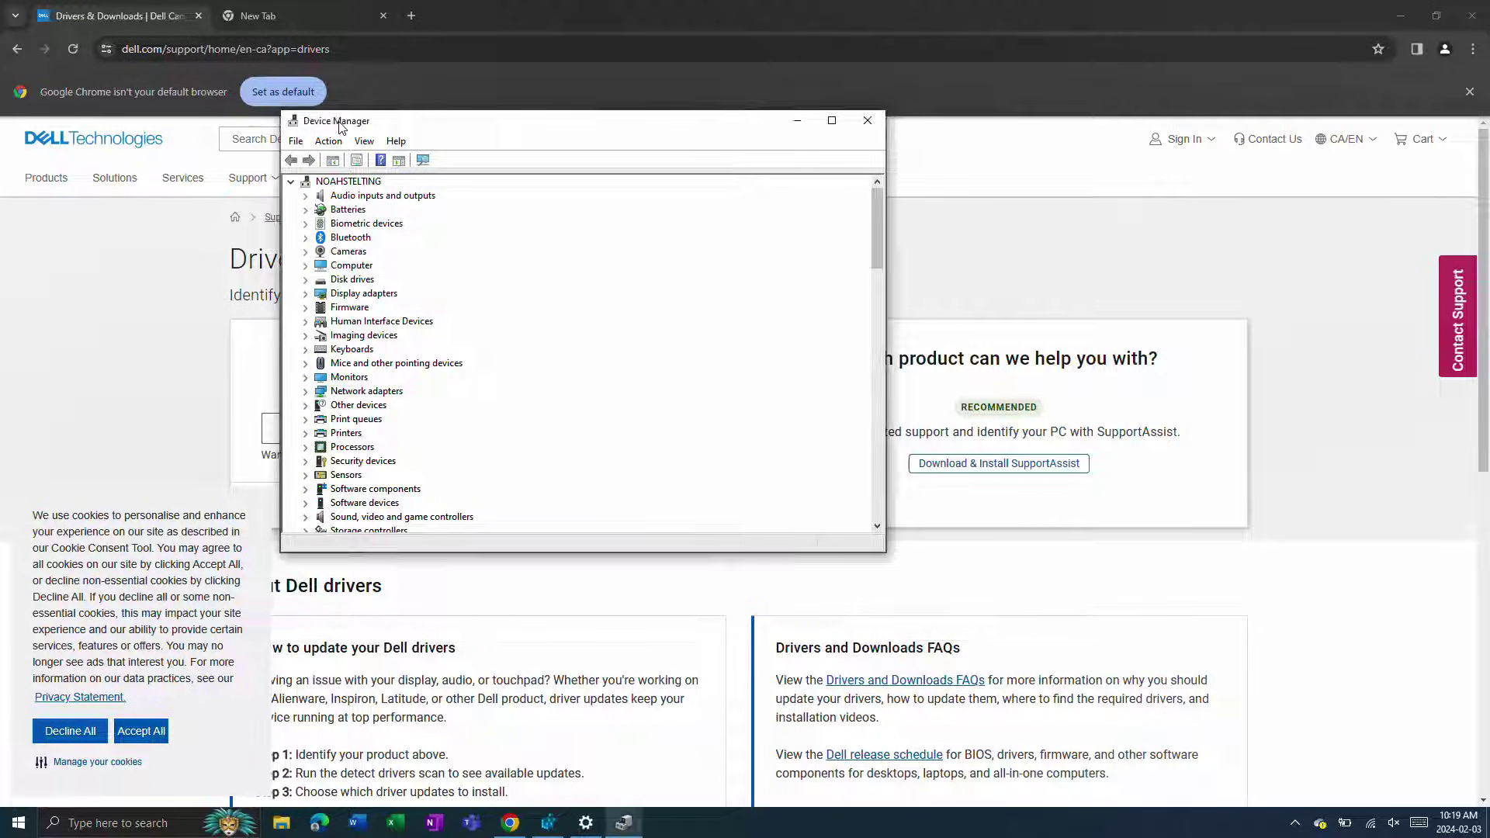
# Step: Move Device Manager aside and bring the Dell Drivers & Downloads page to the front
pyautogui.moveTo(339, 127); pyautogui.dragTo(555, 197)
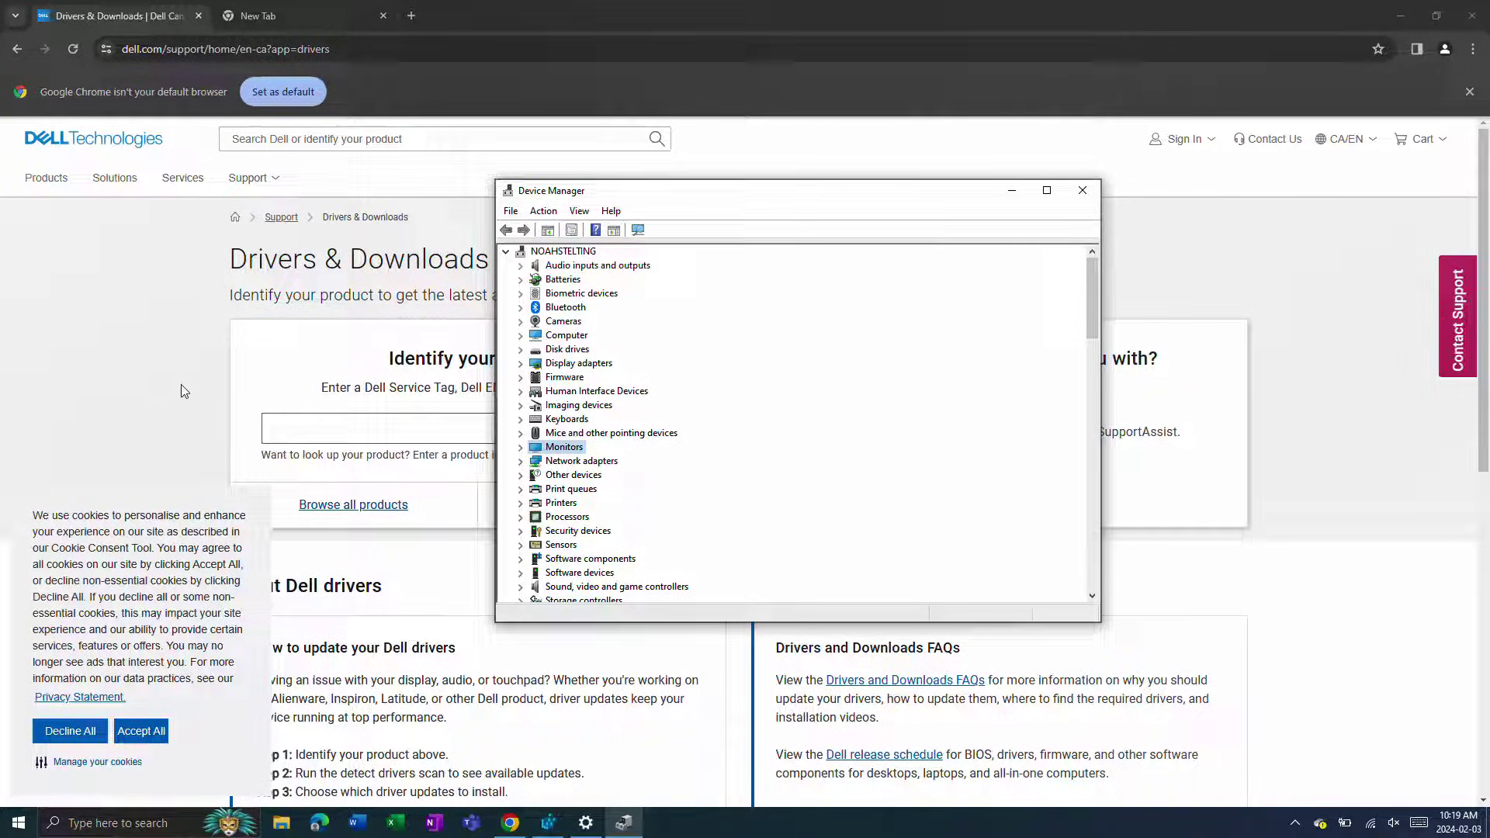
pyautogui.click(180, 384)
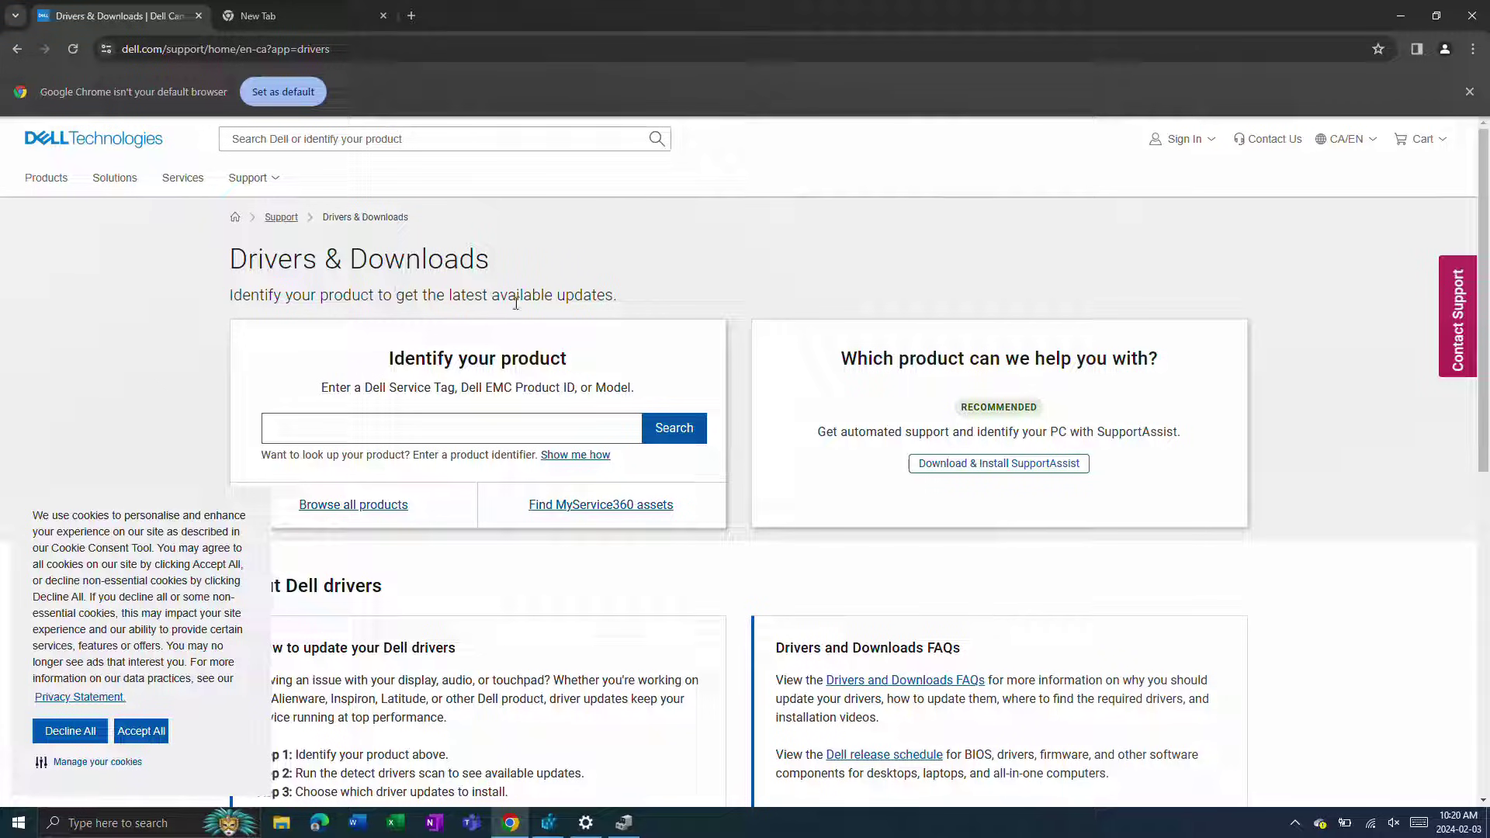
# Step: Search automatically for a newer Generic PnP Monitor driver; the best driver is already installed
pyautogui.click(624, 822)
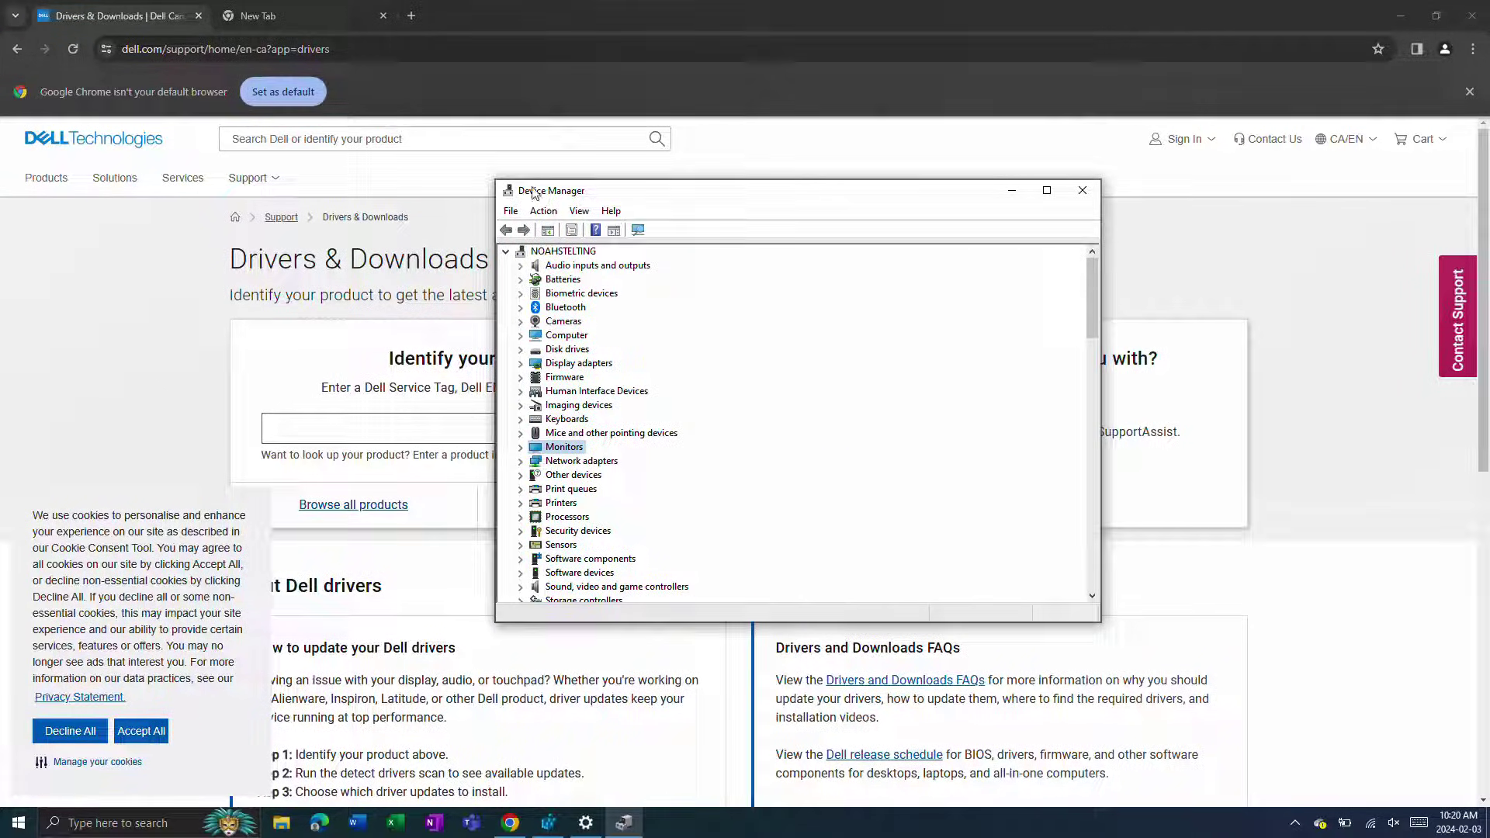
pyautogui.moveTo(533, 193); pyautogui.dragTo(505, 183)
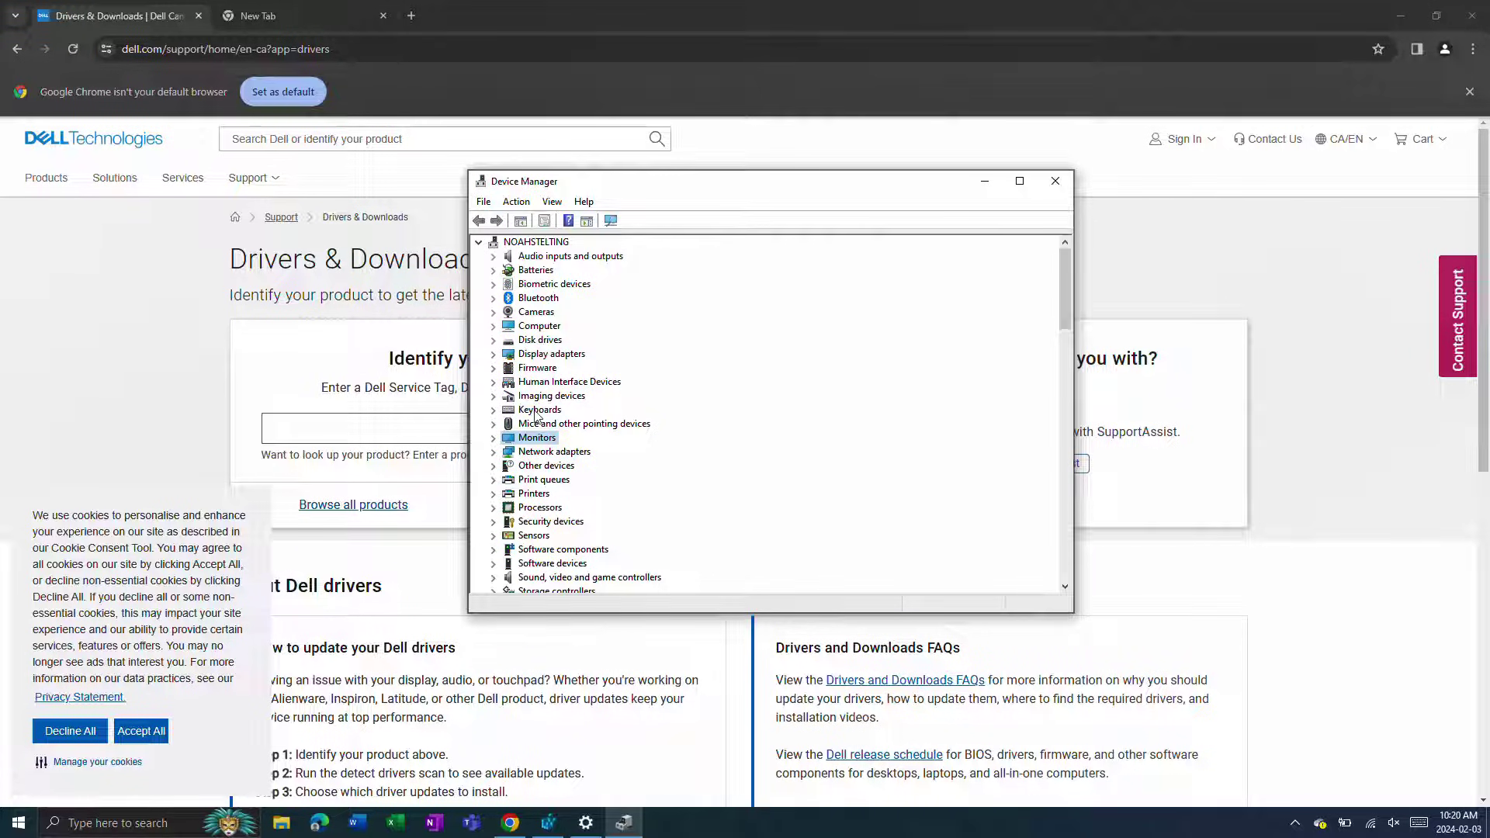
pyautogui.doubleClick(503, 439)
pyautogui.click(581, 453)
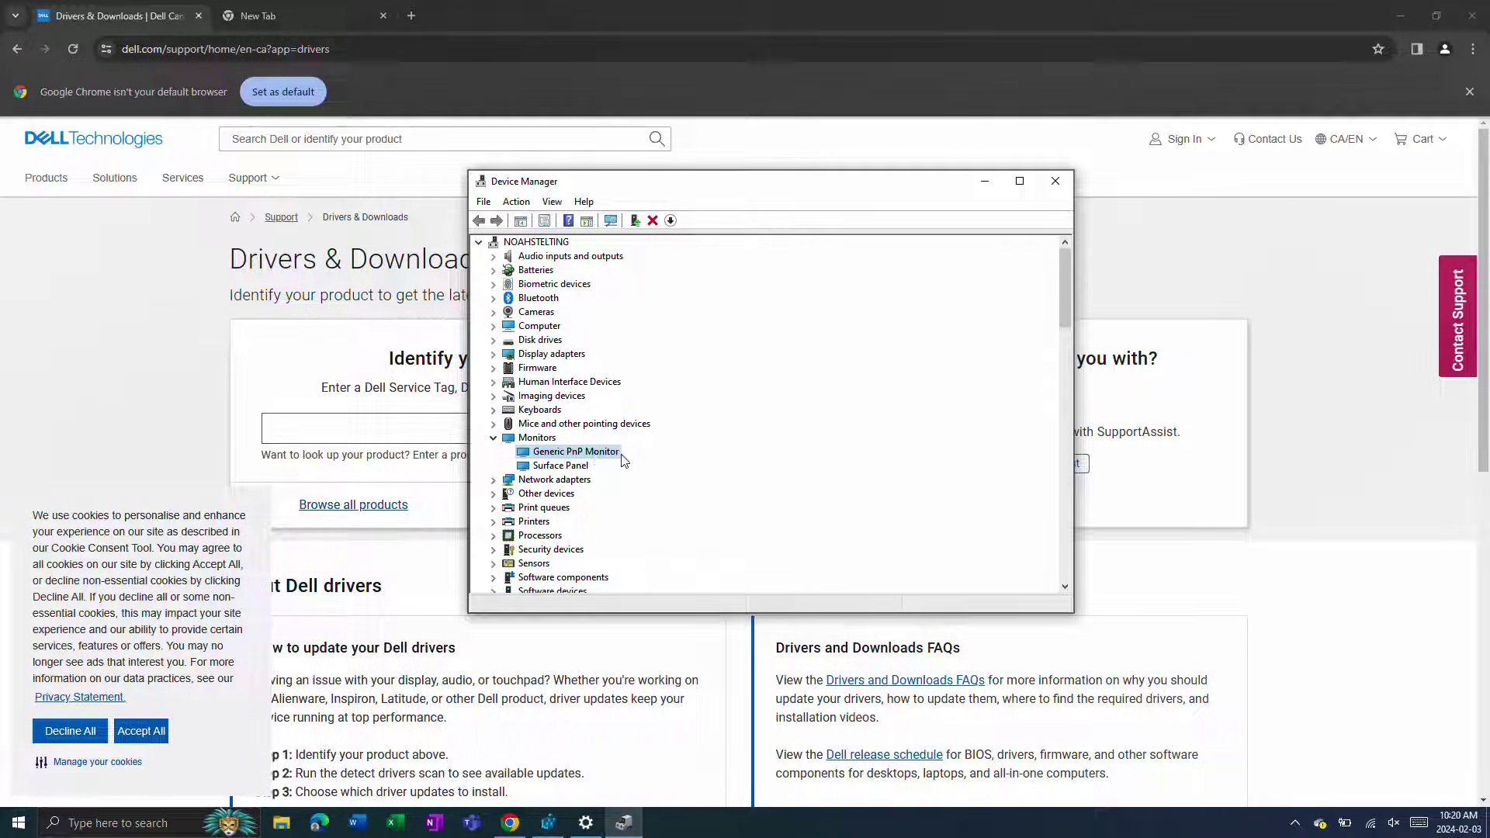
pyautogui.rightClick(618, 453)
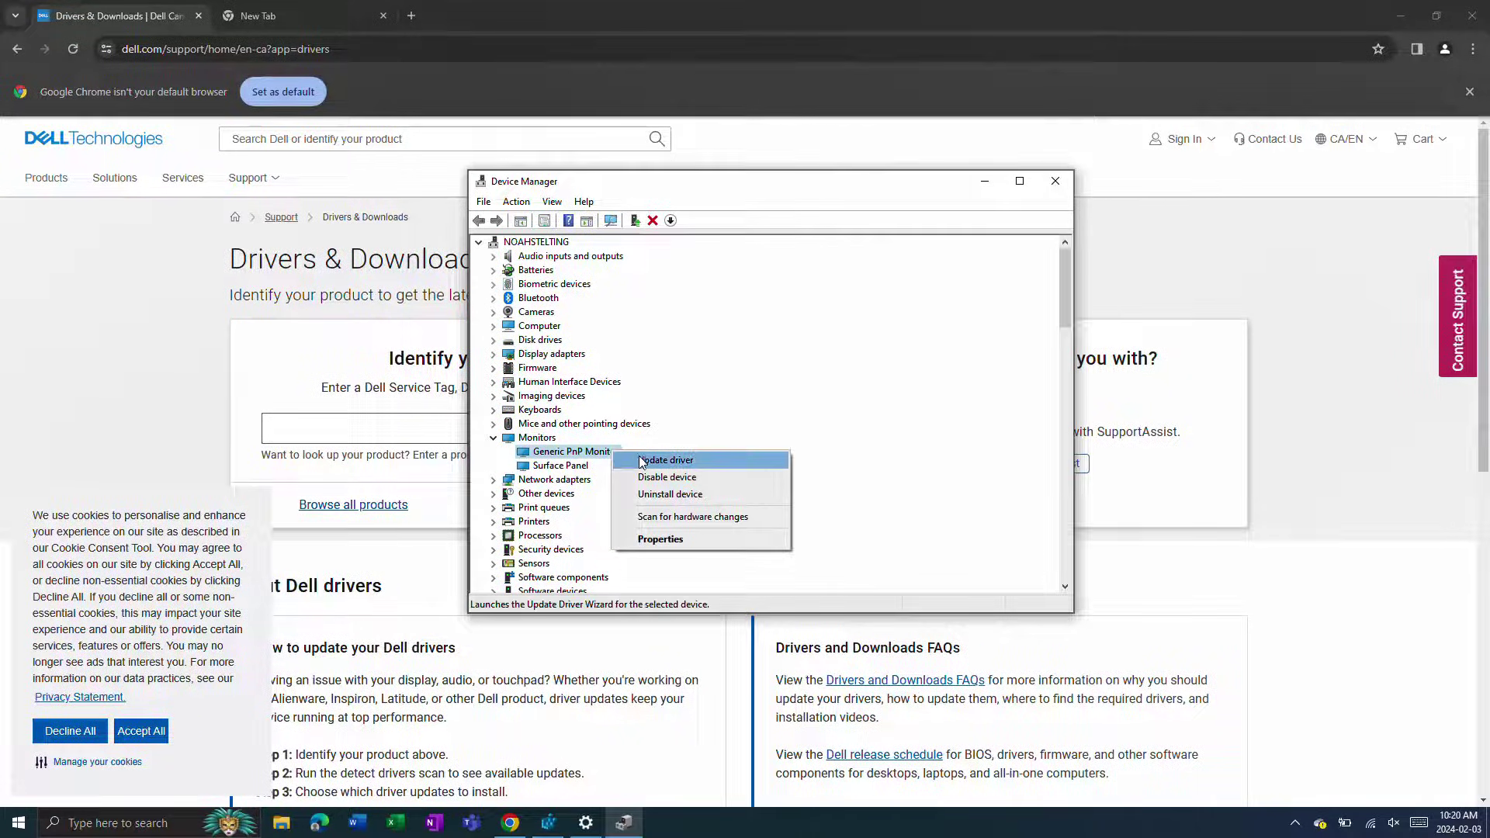
pyautogui.click(641, 461)
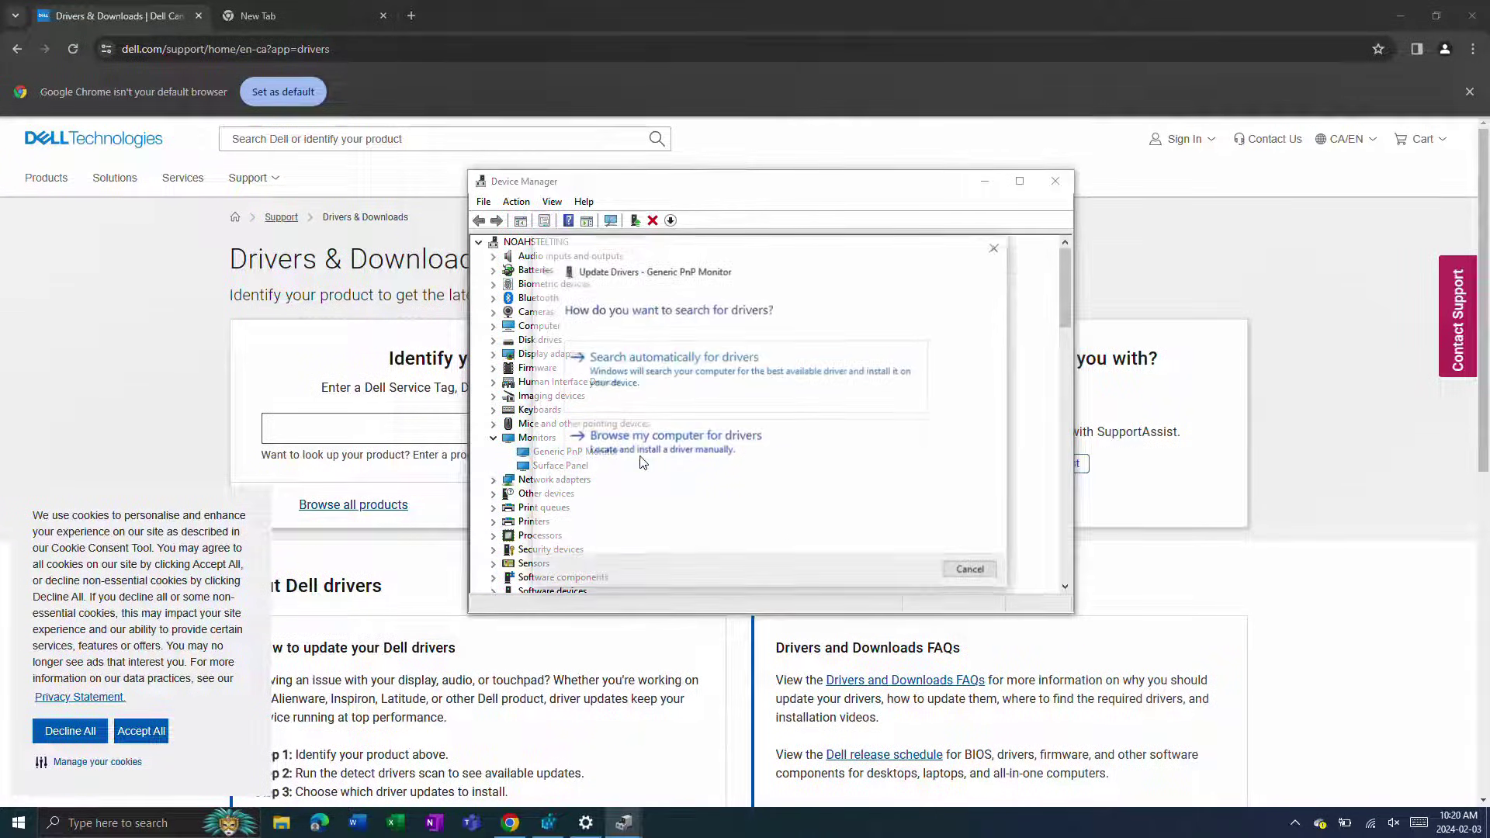
pyautogui.click(677, 382)
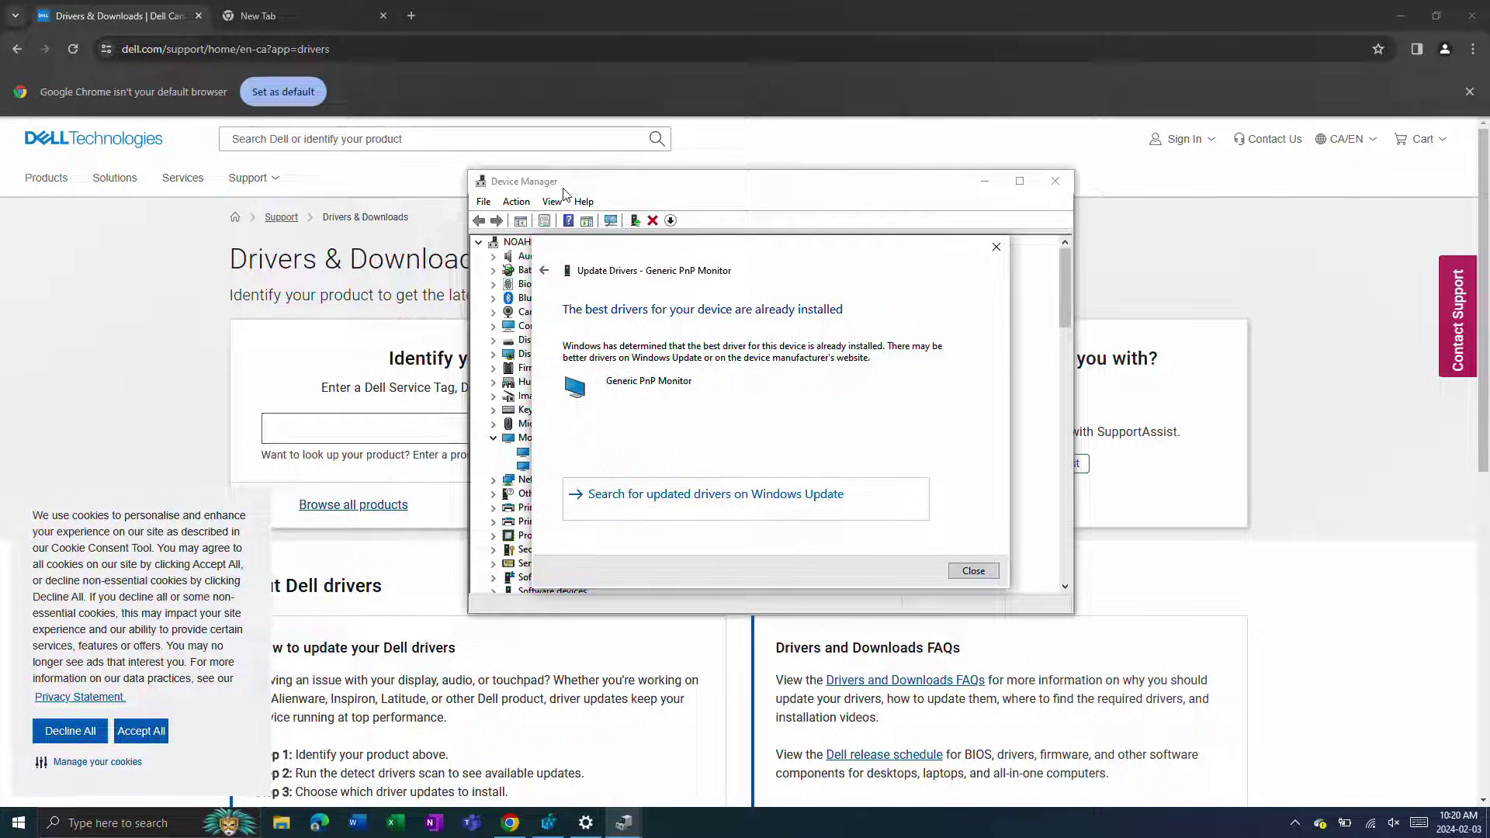
pyautogui.click(996, 247)
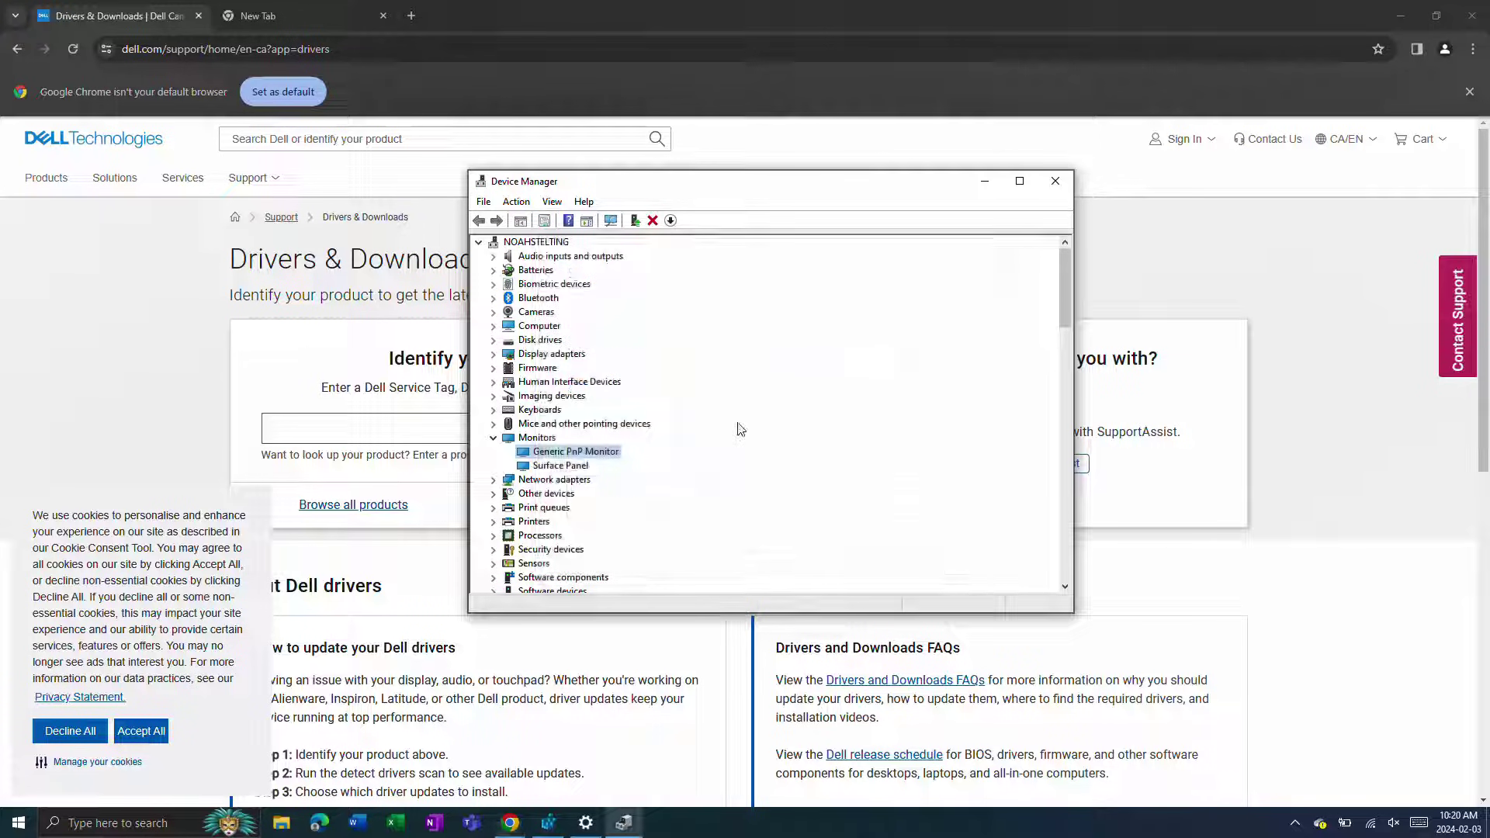
# Step: Reopen the Generic PnP Monitor update wizard, close it without searching, and shift Device Manager left
pyautogui.rightClick(587, 458)
pyautogui.click(614, 465)
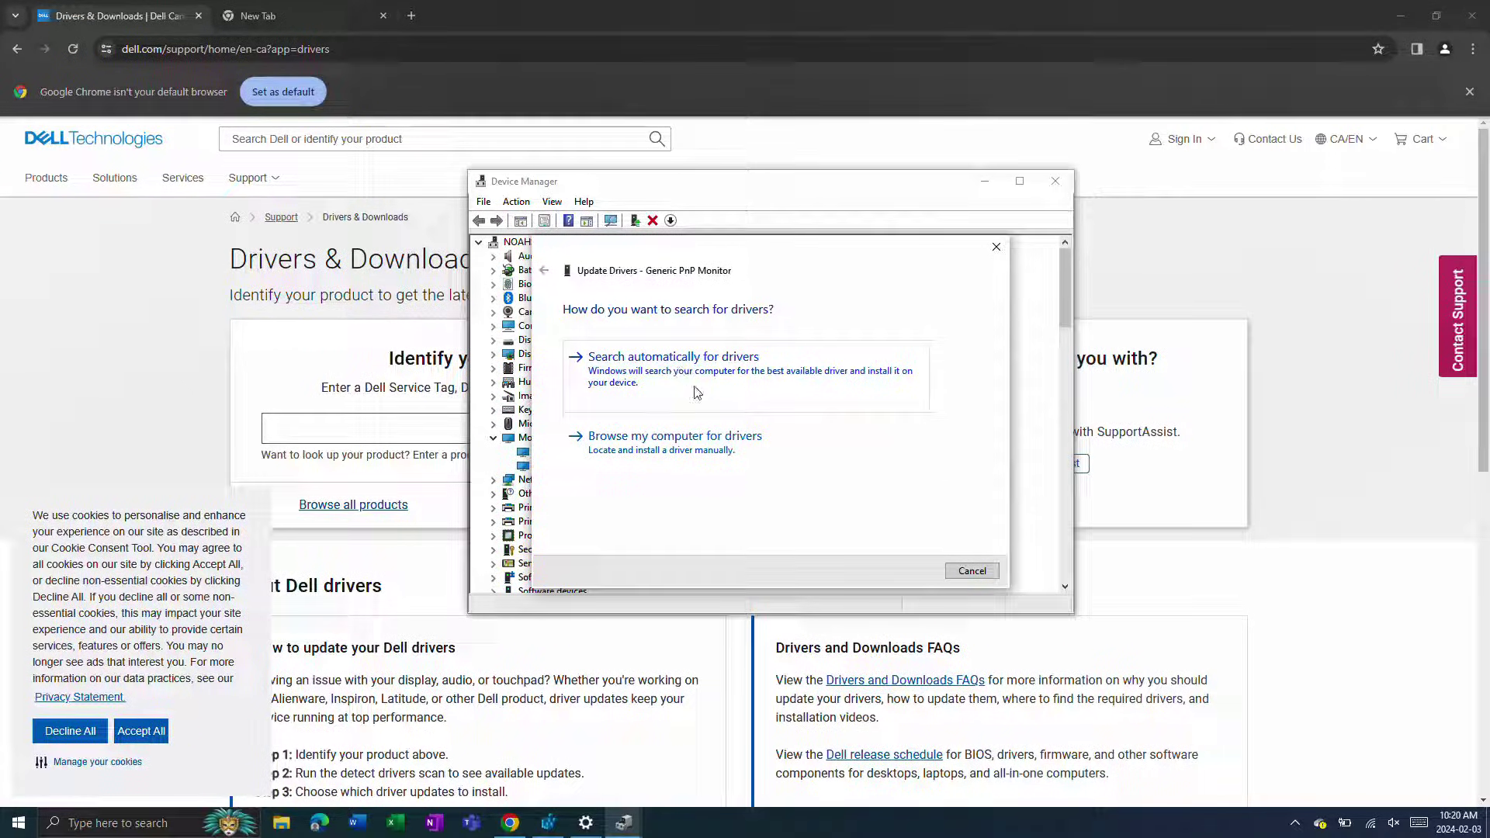
pyautogui.click(994, 247)
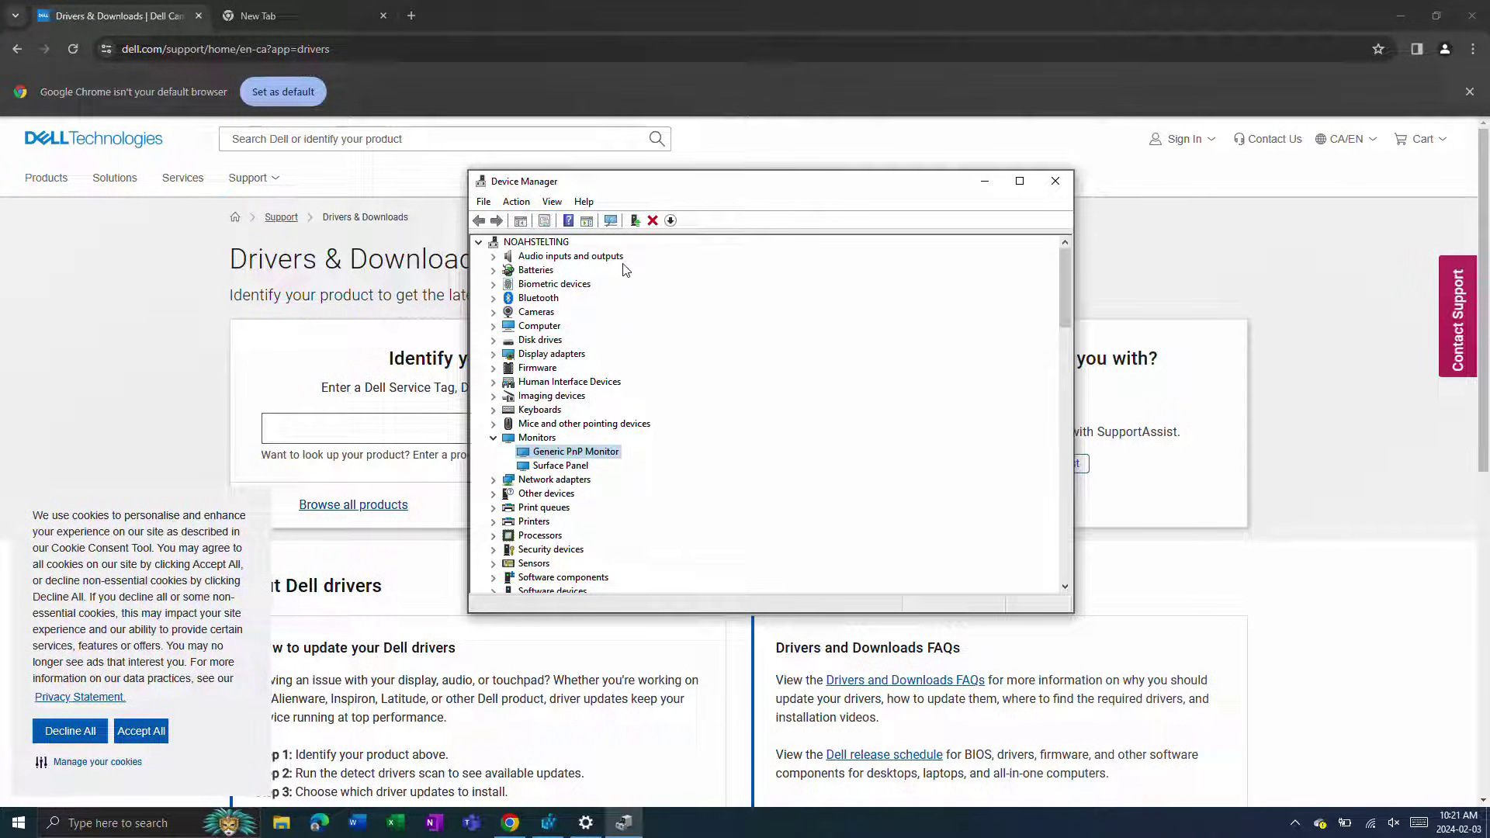
pyautogui.moveTo(590, 184); pyautogui.dragTo(544, 181)
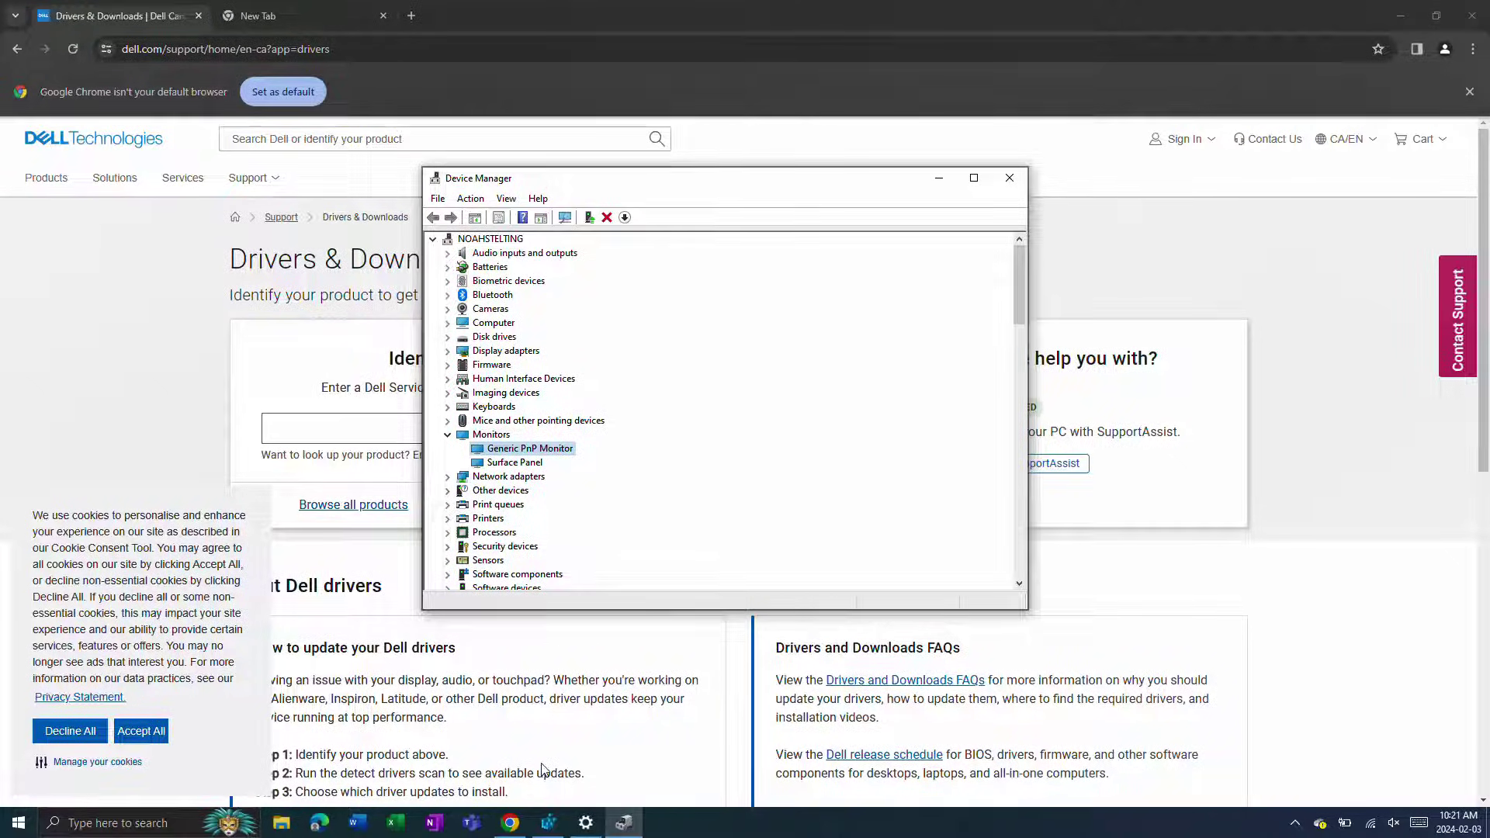
# Step: Go to the Advanced display settings page from Display settings
pyautogui.click(580, 819)
pyautogui.scroll(7, 549, 314)
pyautogui.scroll(-5, 559, 315)
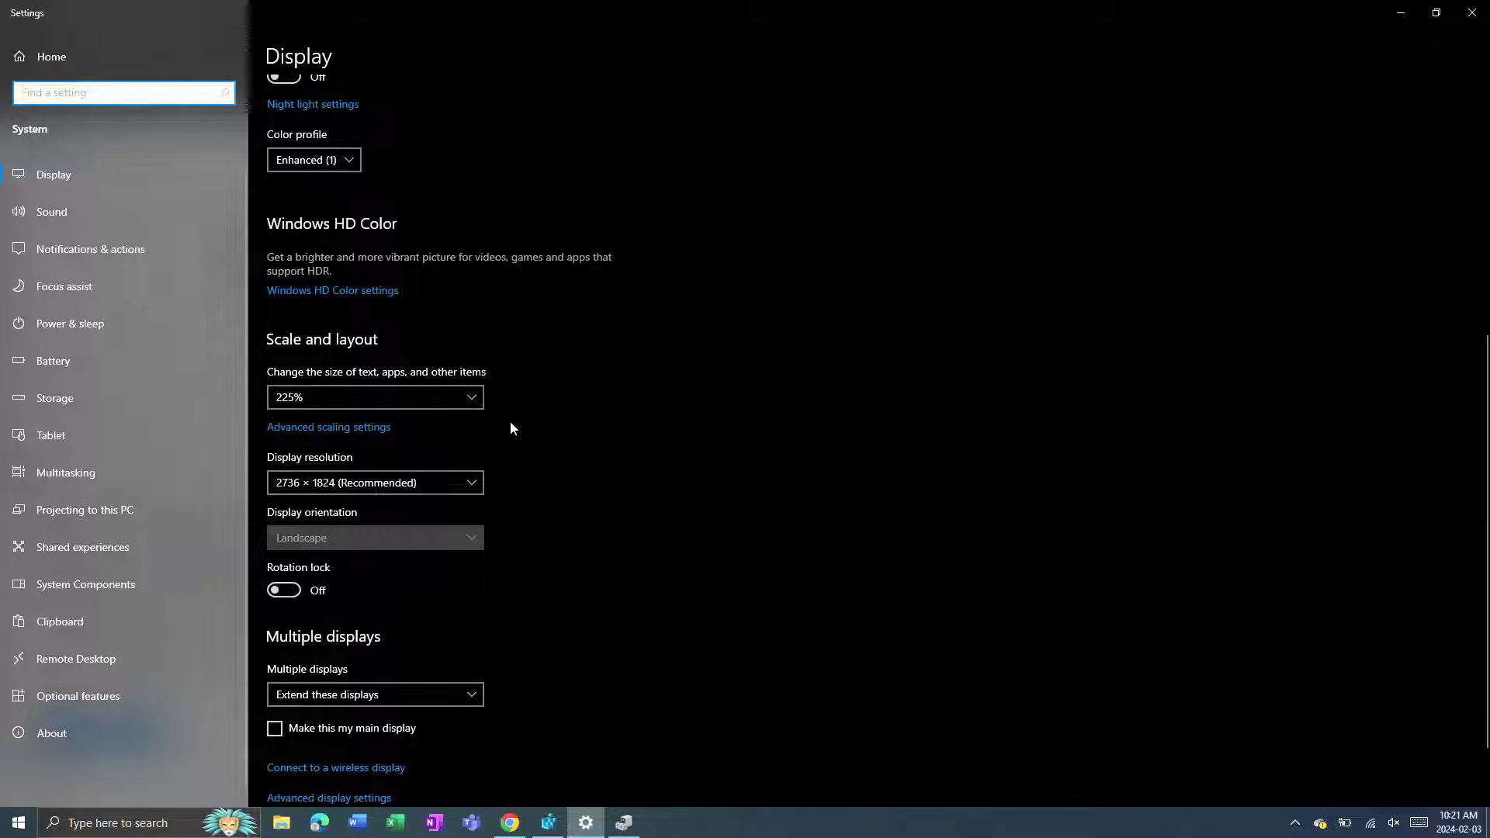
pyautogui.scroll(-1, 520, 388)
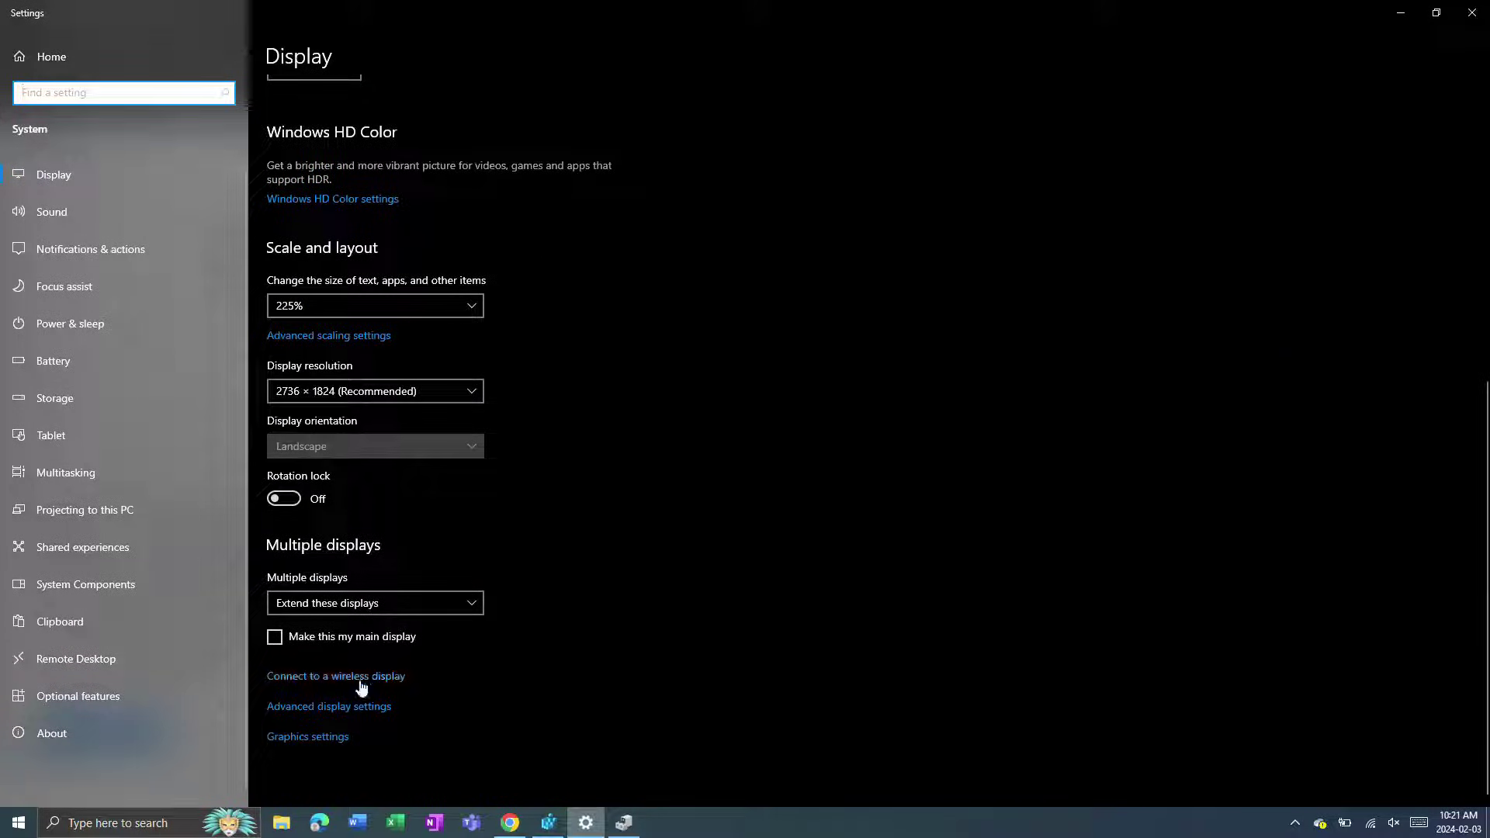
pyautogui.click(362, 710)
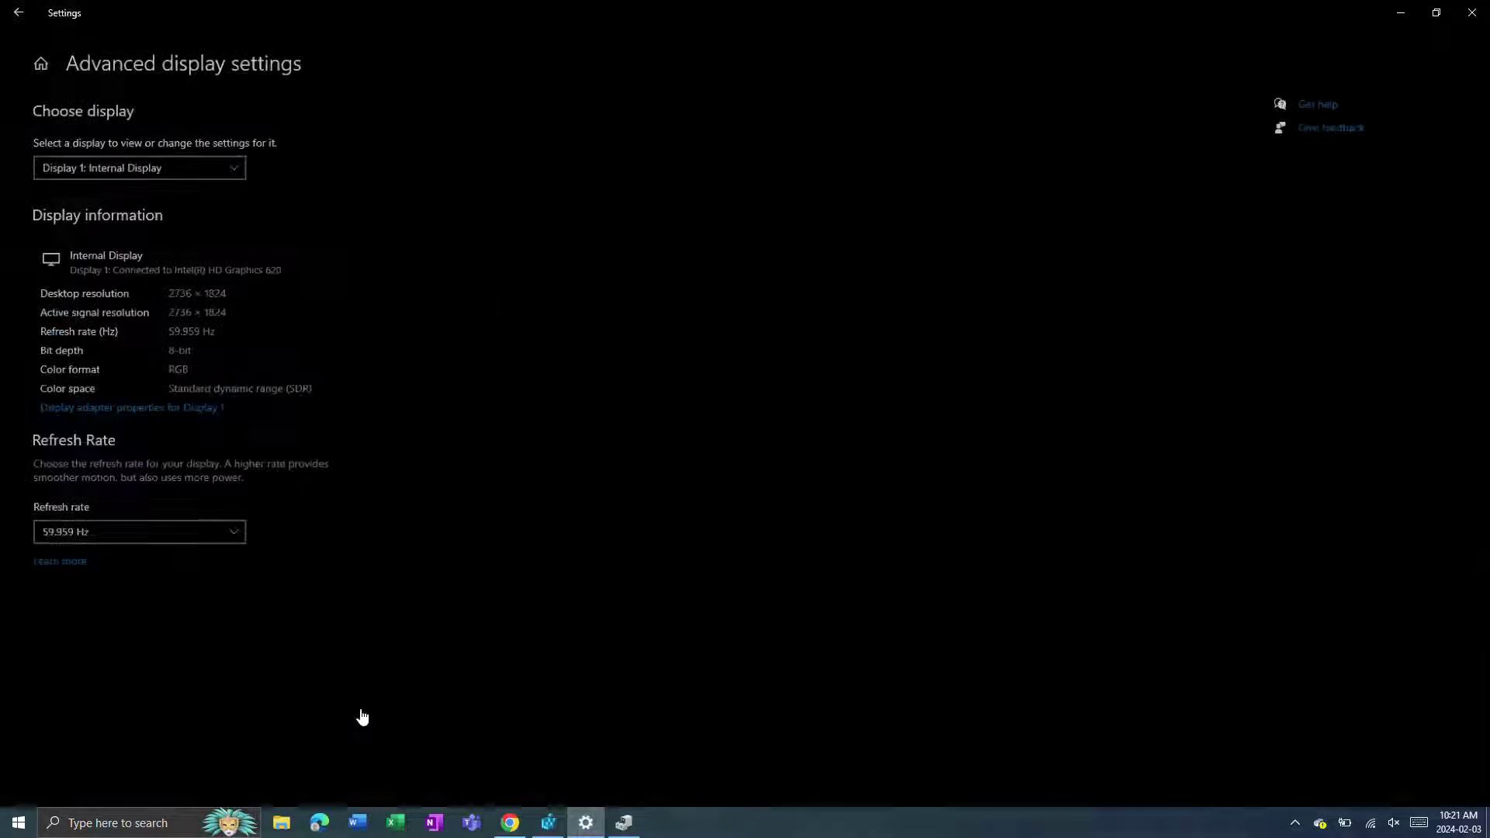
# Step: Review the refresh rate choices, keep 59.959 Hz, return to Display, and minimize Settings
pyautogui.click(190, 538)
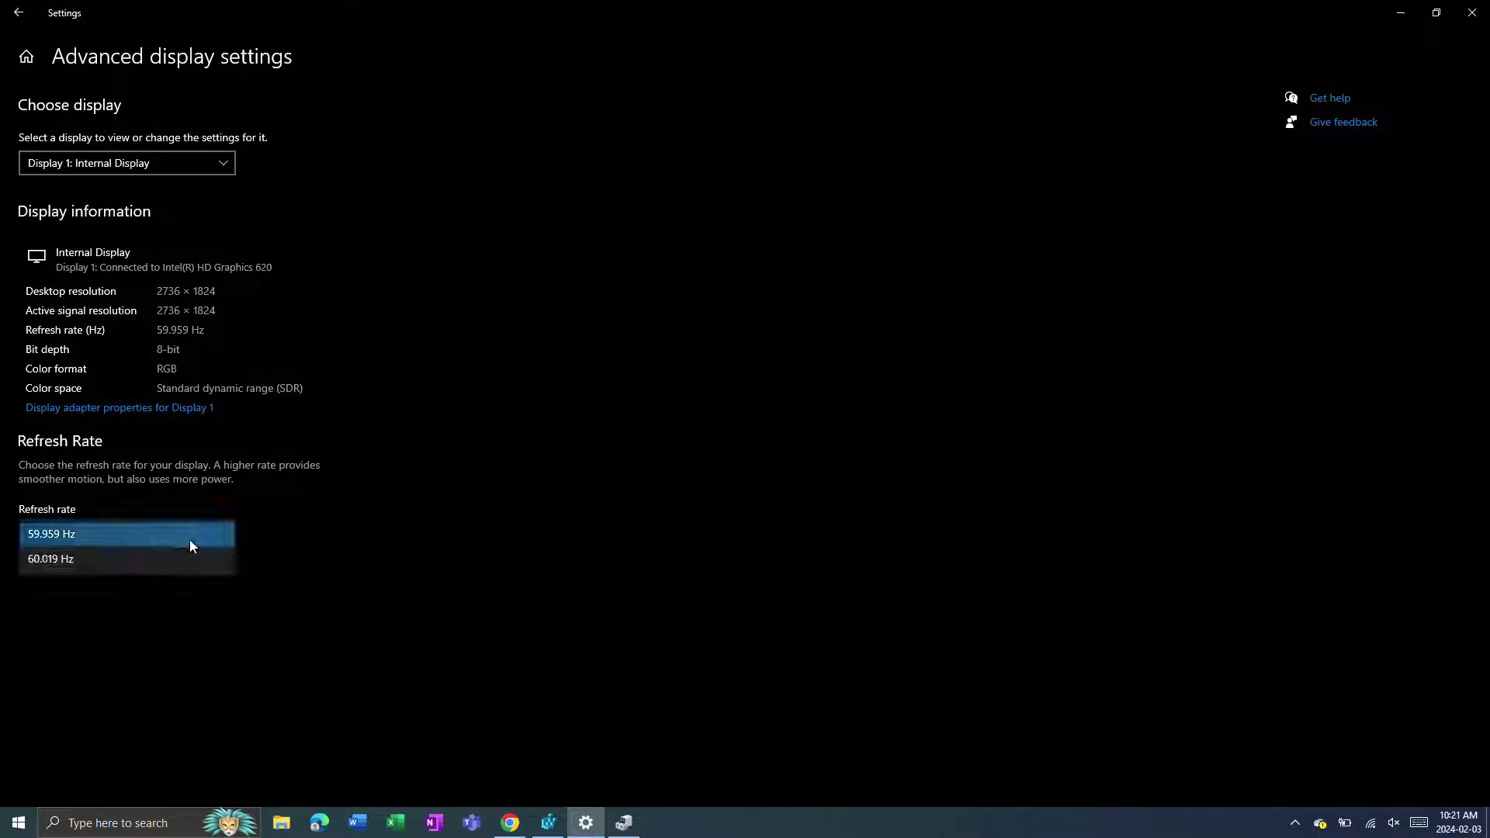
pyautogui.click(309, 518)
pyautogui.click(166, 549)
pyautogui.click(96, 533)
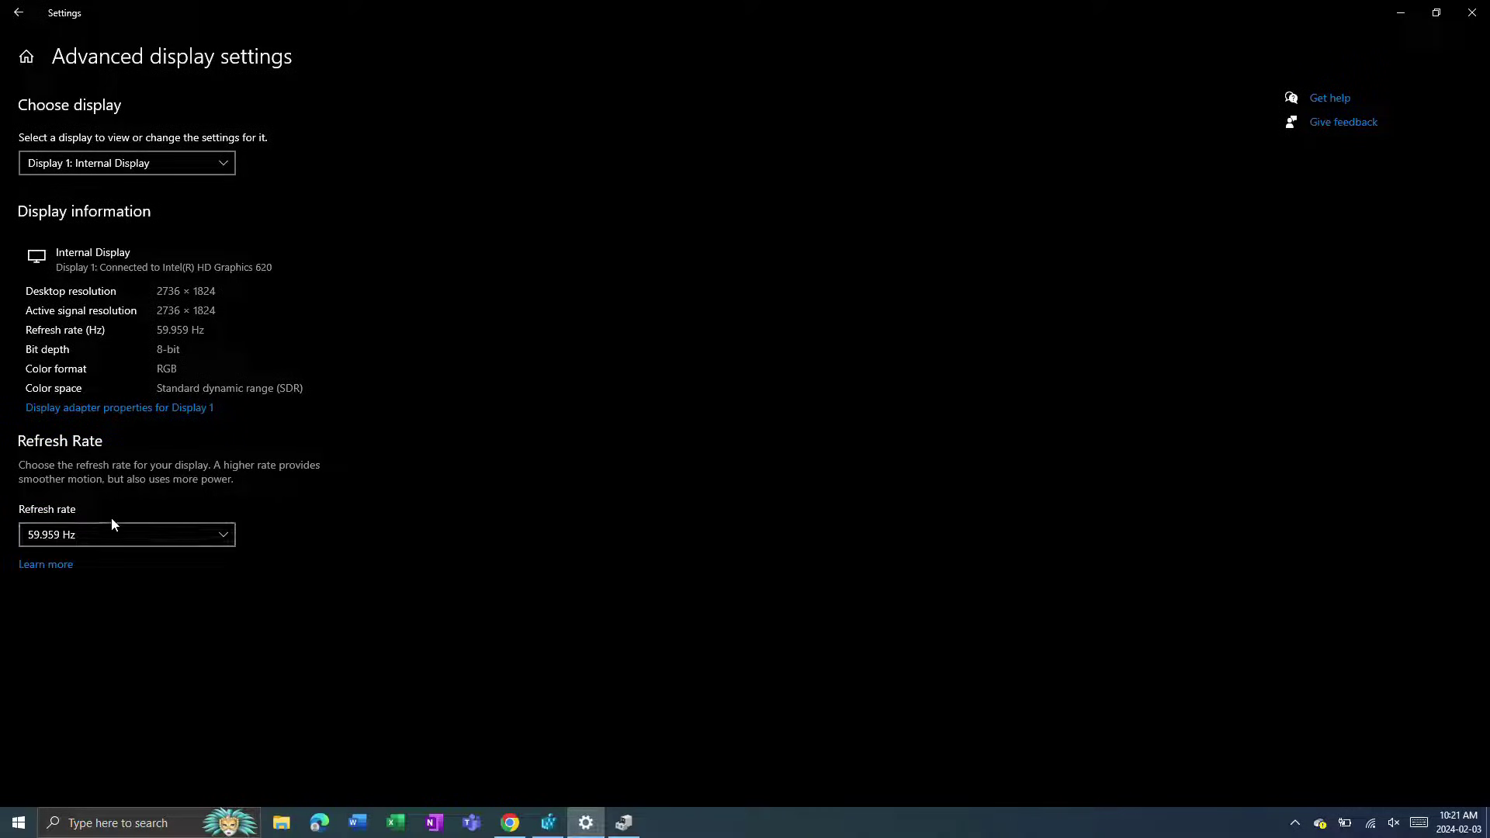
pyautogui.click(113, 537)
pyautogui.click(150, 538)
pyautogui.click(24, 14)
pyautogui.click(1413, 9)
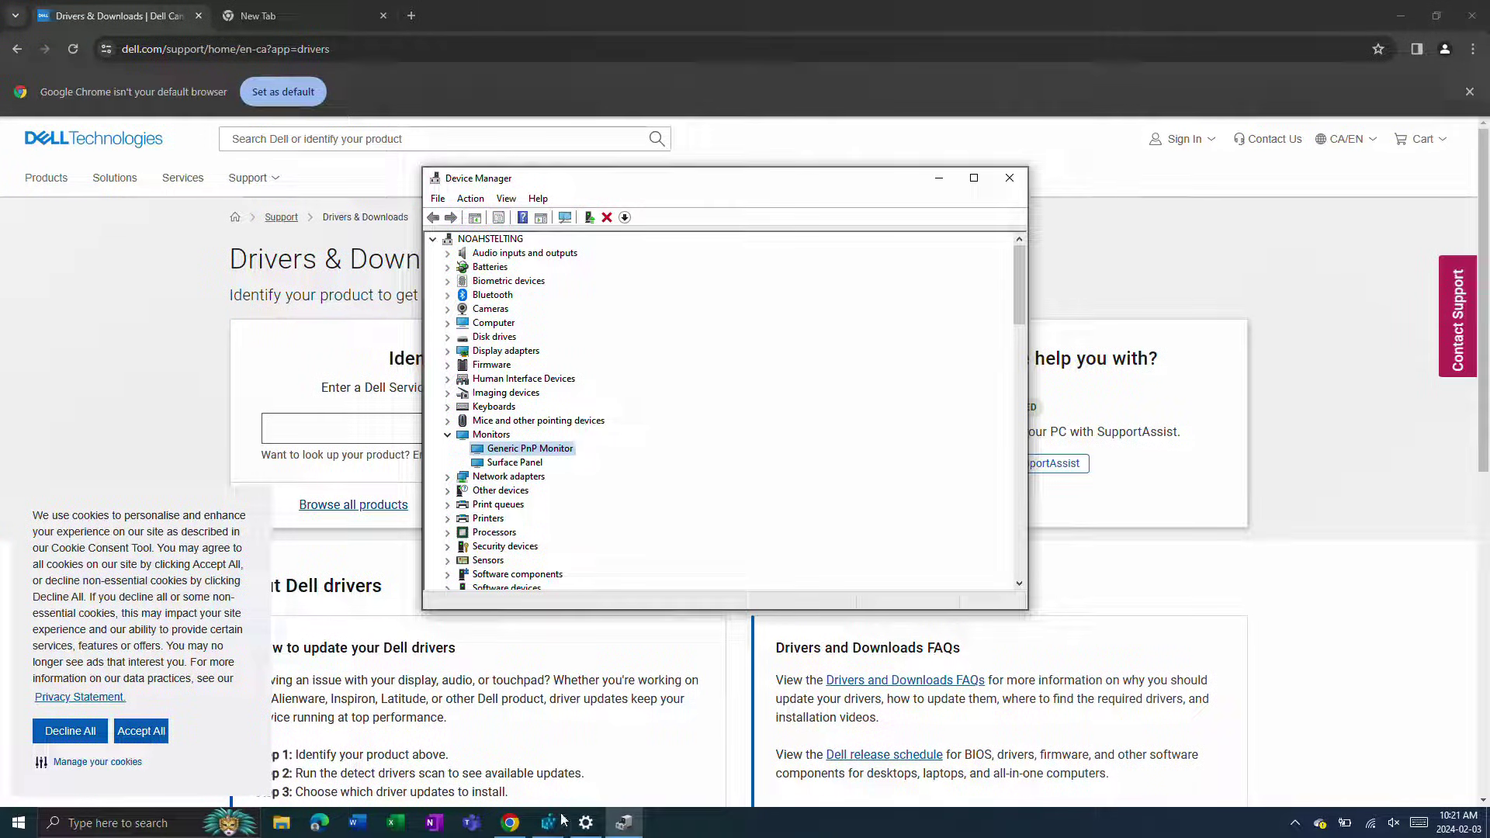
# Step: In Registry Editor, select the Class\{4d36e968-e325-11ce-bfc1-08002be10318}\0000 path and scroll its Intel HD Graphics 620 values
pyautogui.moveTo(560, 815)
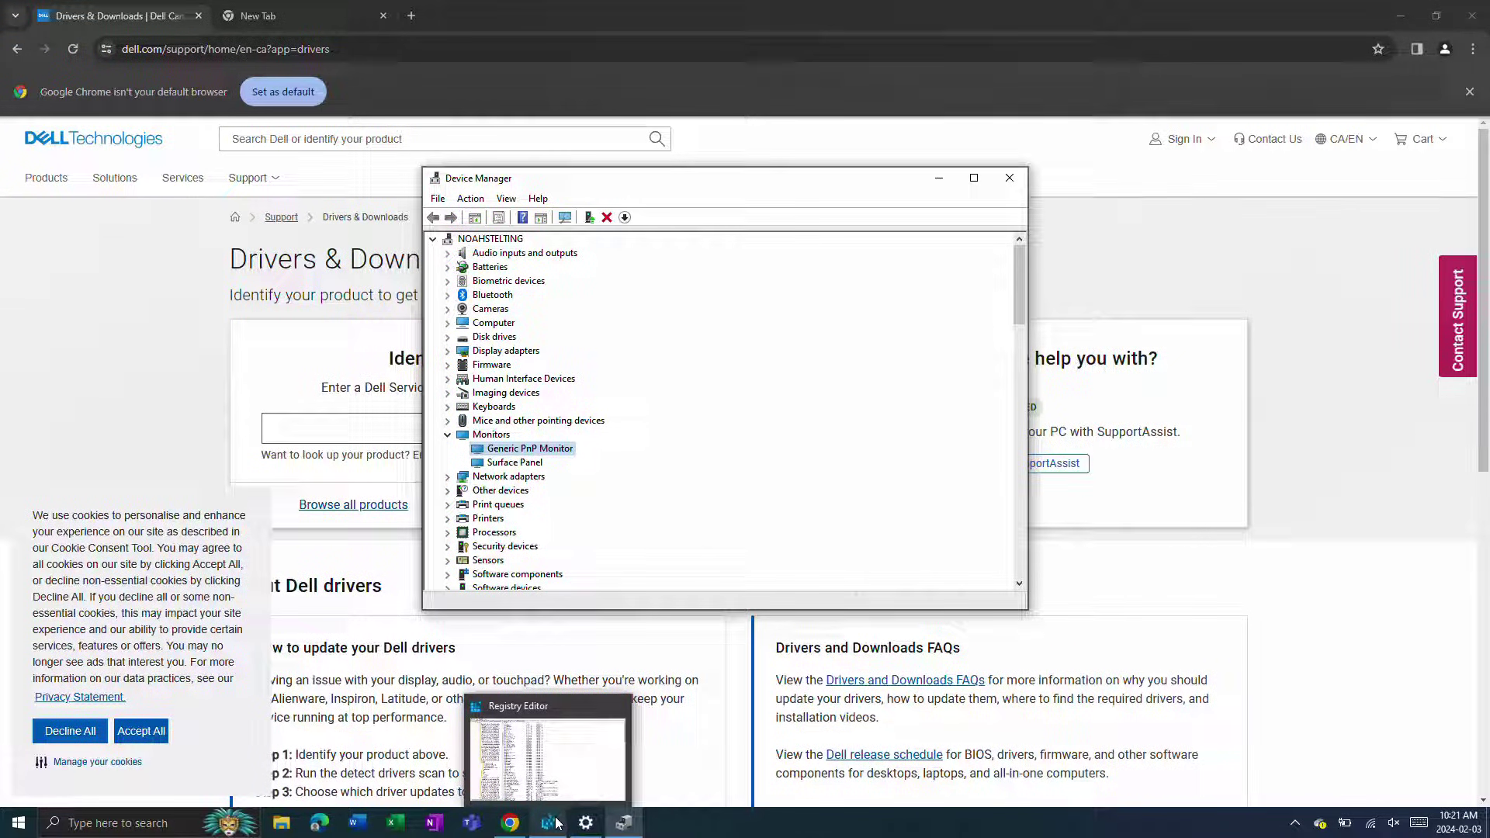
pyautogui.click(559, 821)
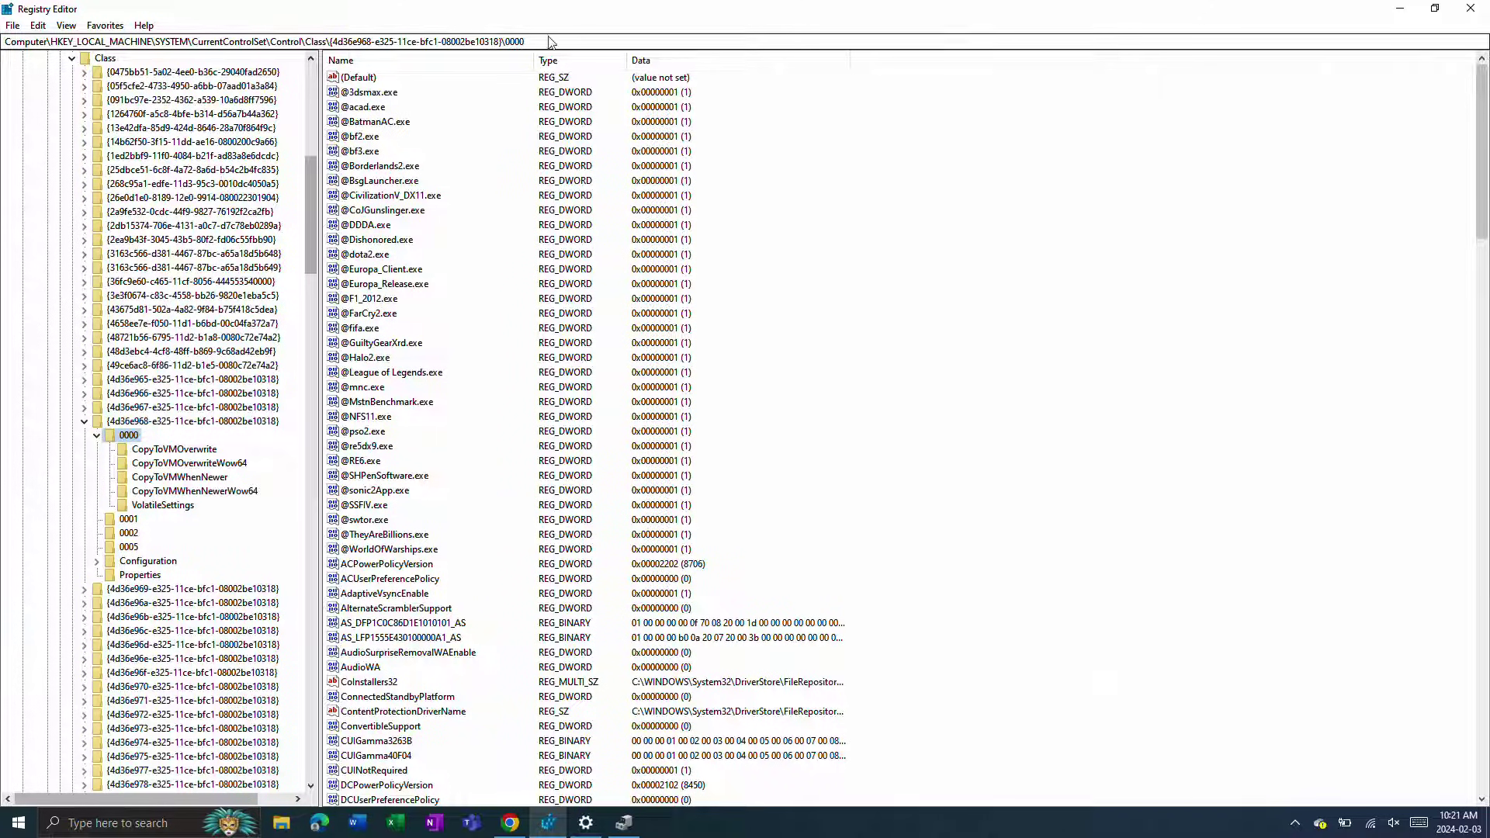
pyautogui.moveTo(526, 41); pyautogui.dragTo(7, 52)
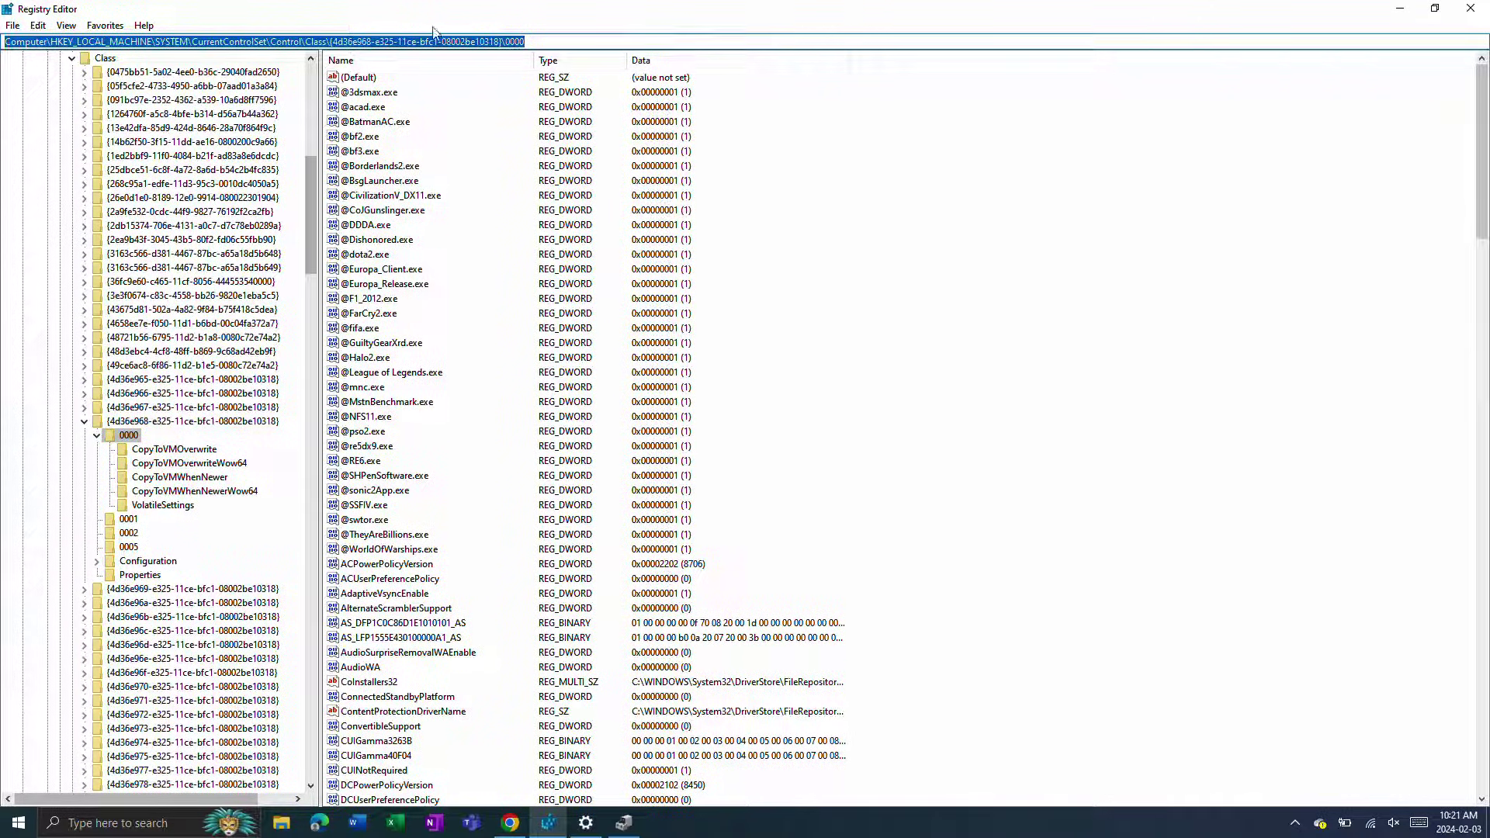
pyautogui.click(533, 45)
pyautogui.hotkey('ctrl', 'a')
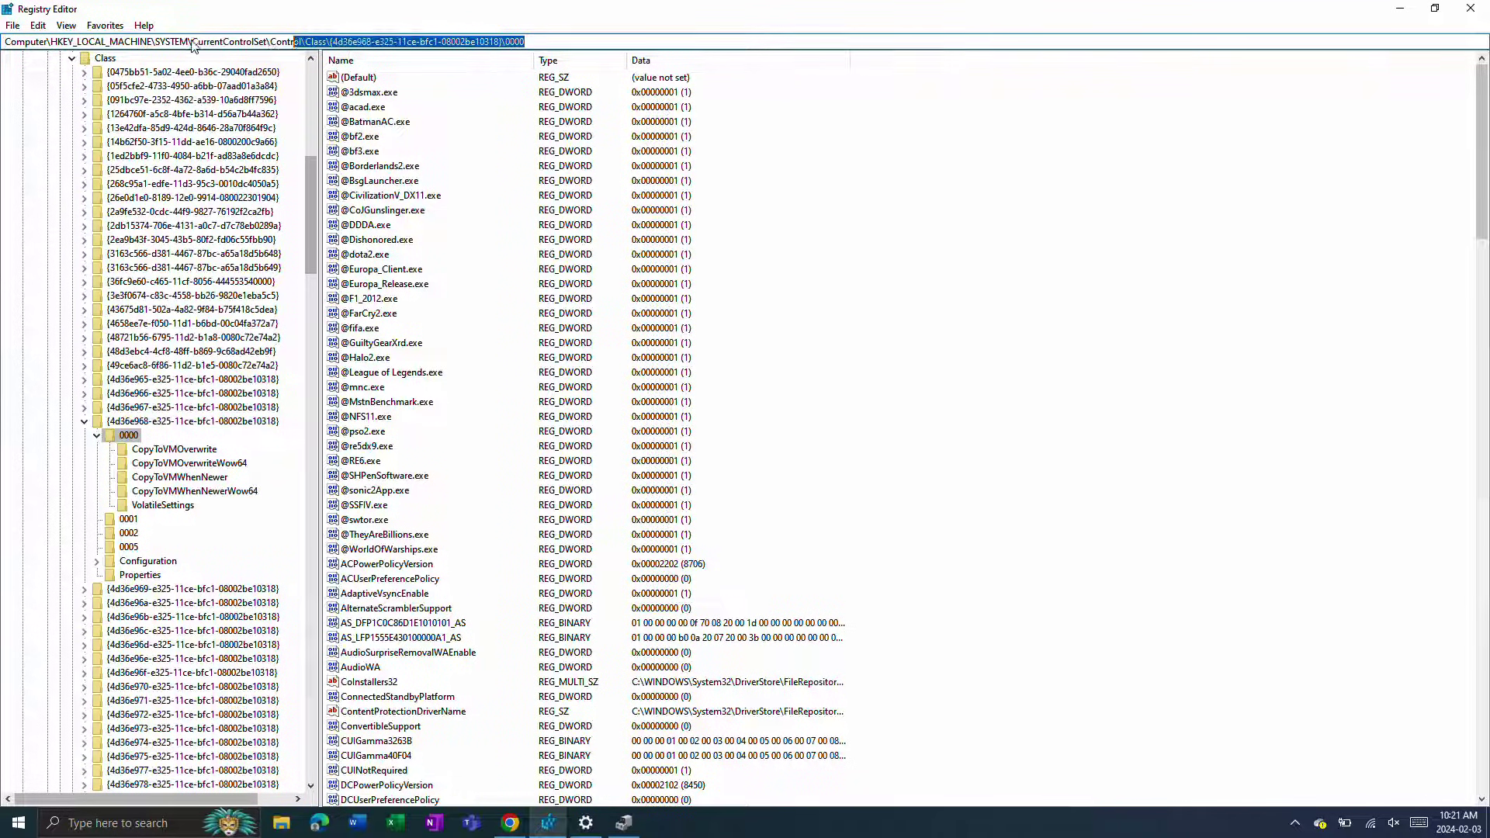
pyautogui.moveTo(192, 46); pyautogui.dragTo(6, 46)
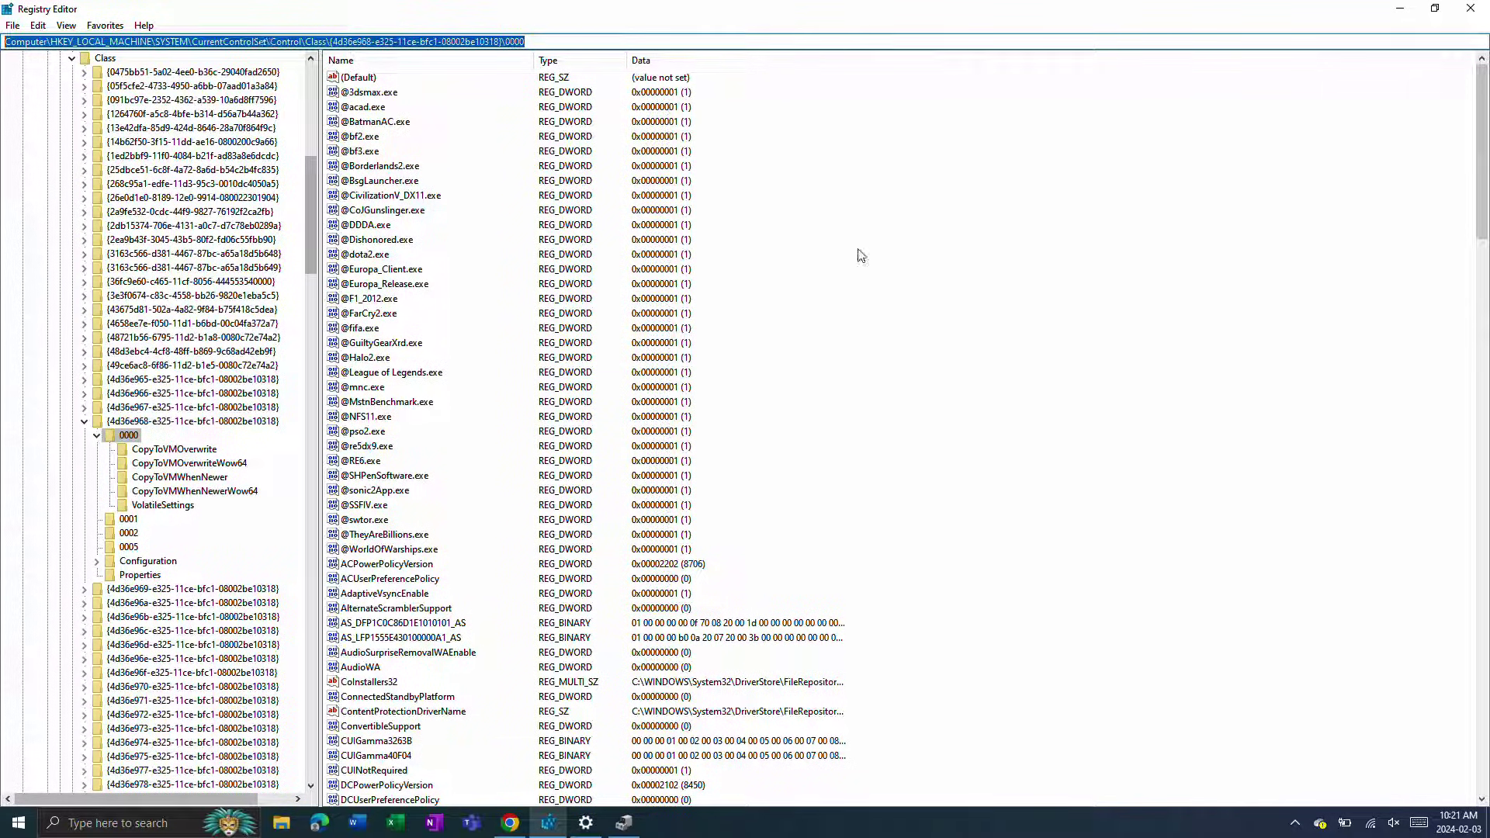
pyautogui.click(1032, 409)
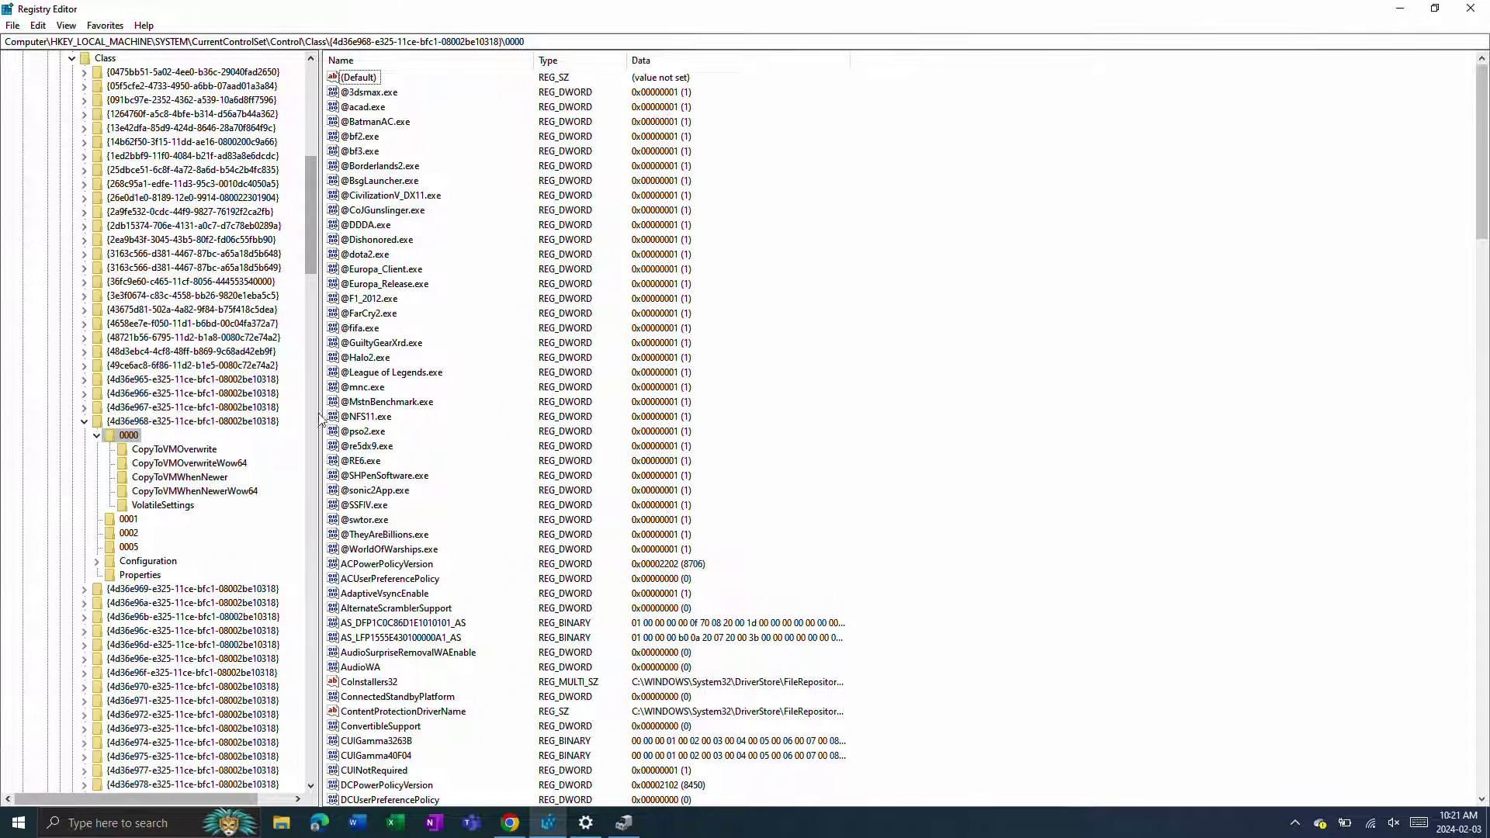
pyautogui.scroll(-8, 699, 508)
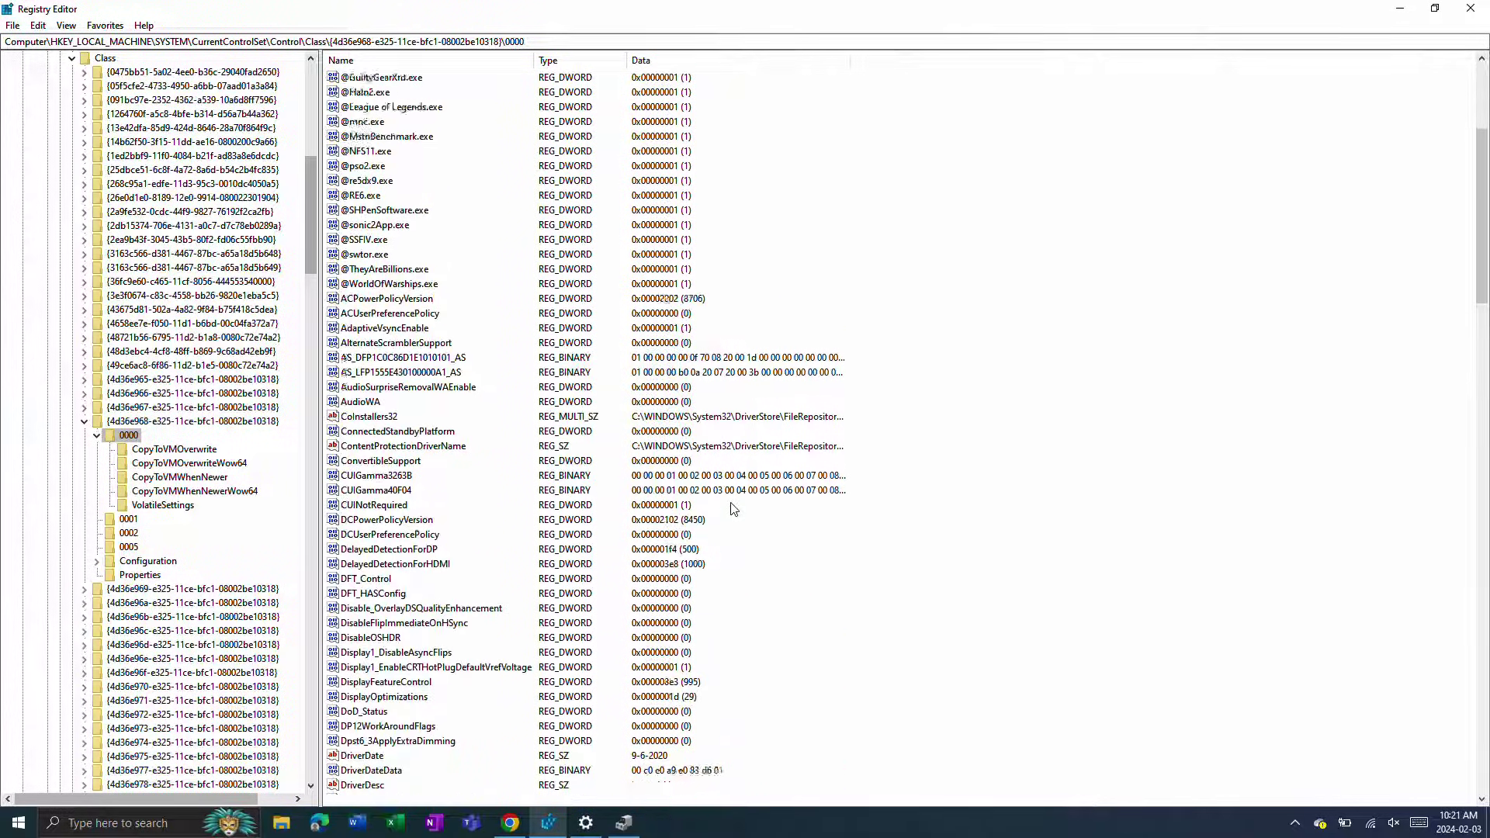
# Step: Create a new DWORD (32-bit) value named DPMstDscDisable in the 0000 key
pyautogui.rightClick(968, 491)
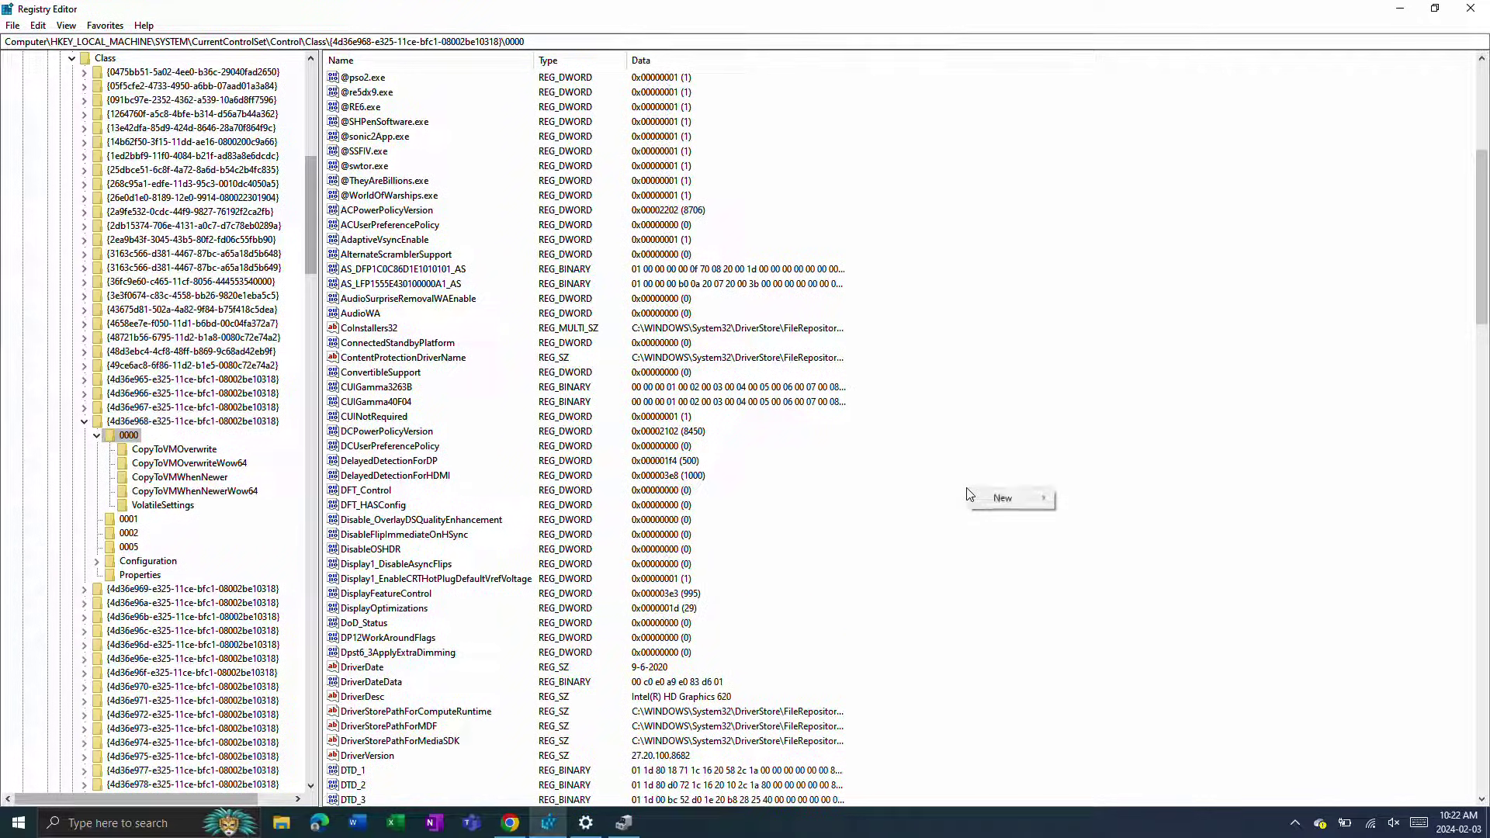
pyautogui.click(1114, 520)
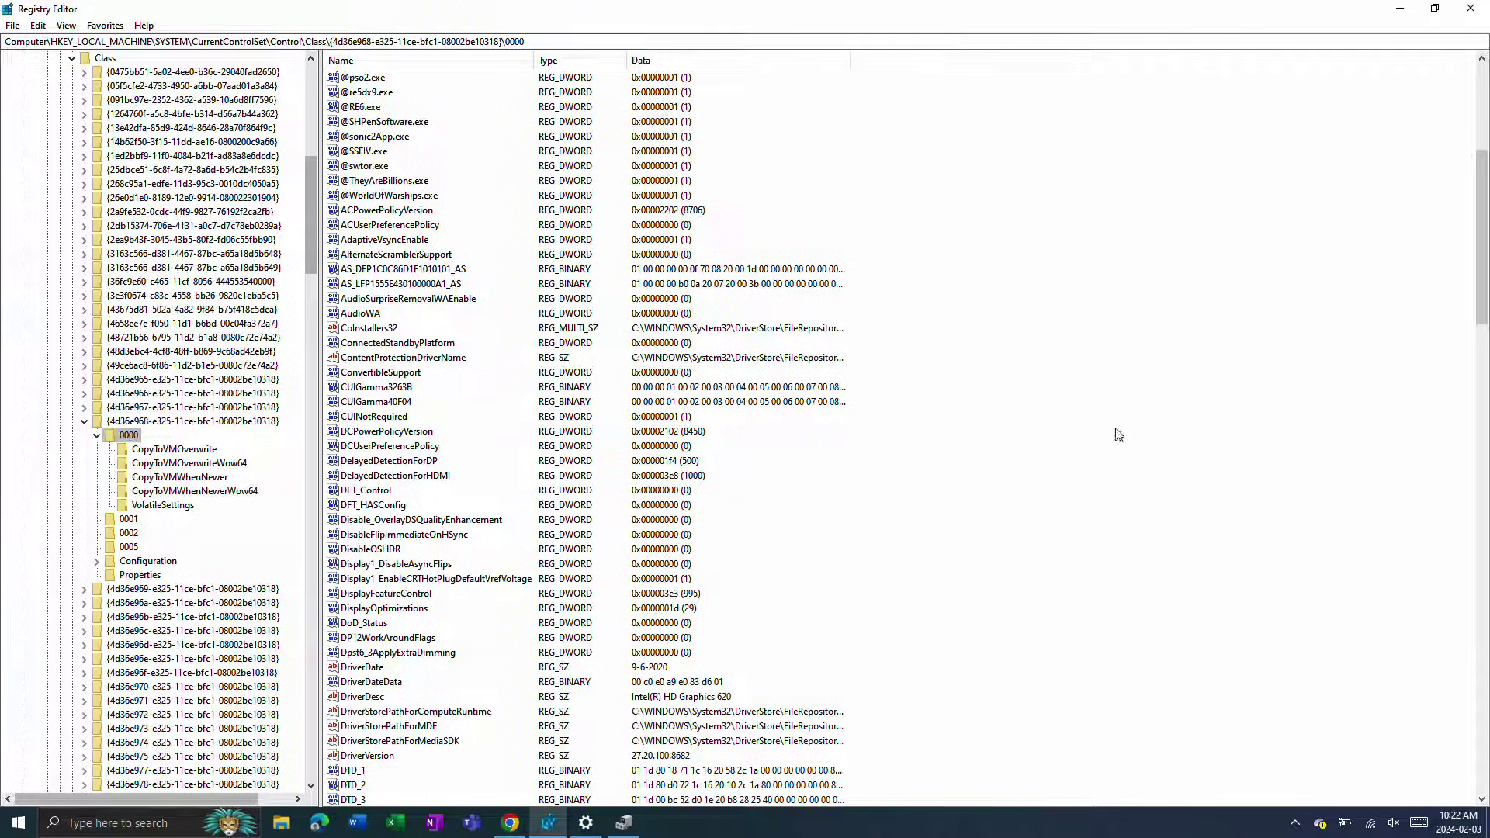
pyautogui.rightClick(1029, 433)
pyautogui.moveTo(1056, 444)
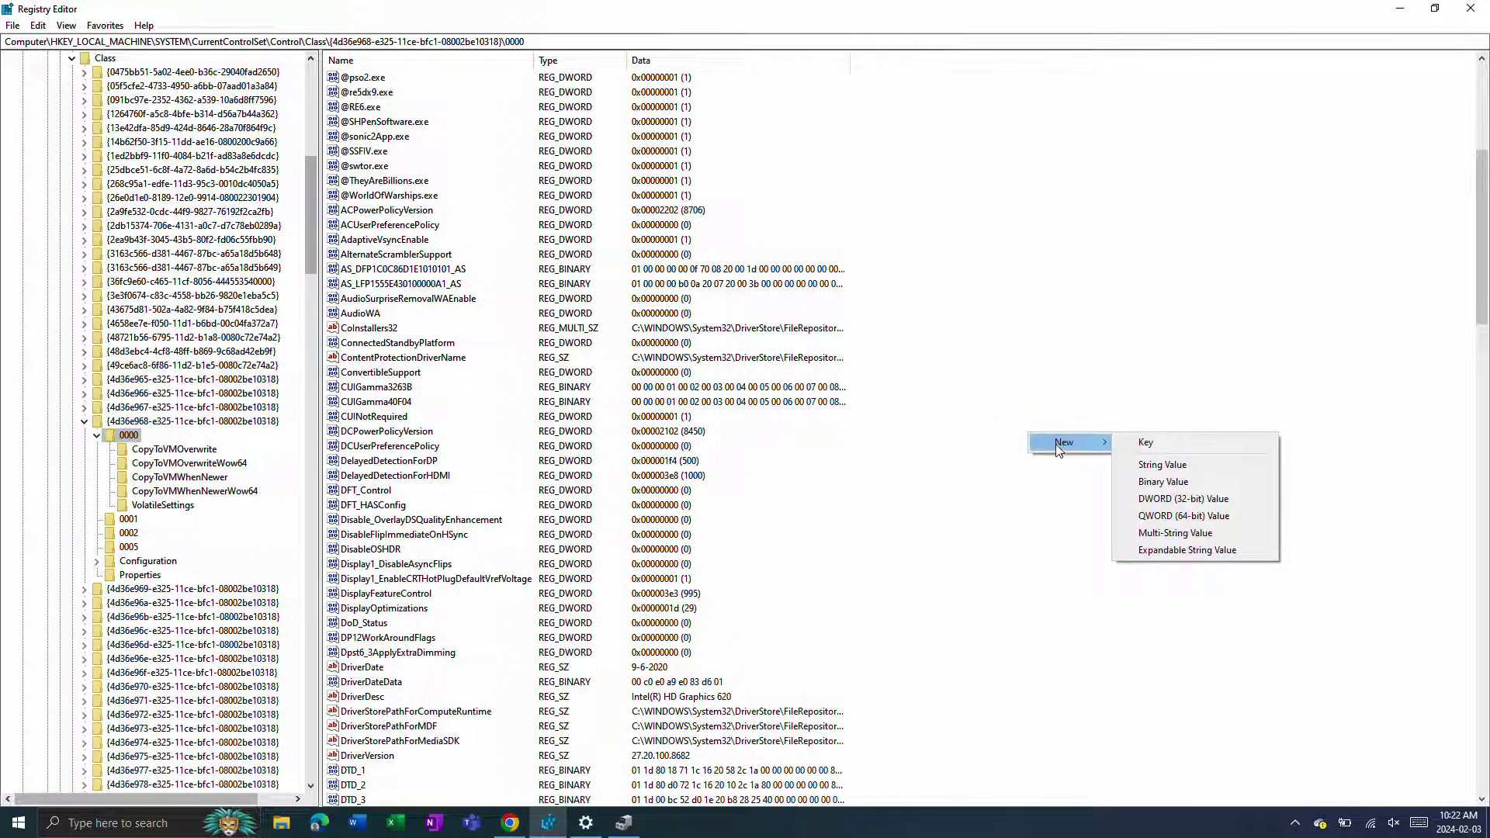
pyautogui.click(1230, 498)
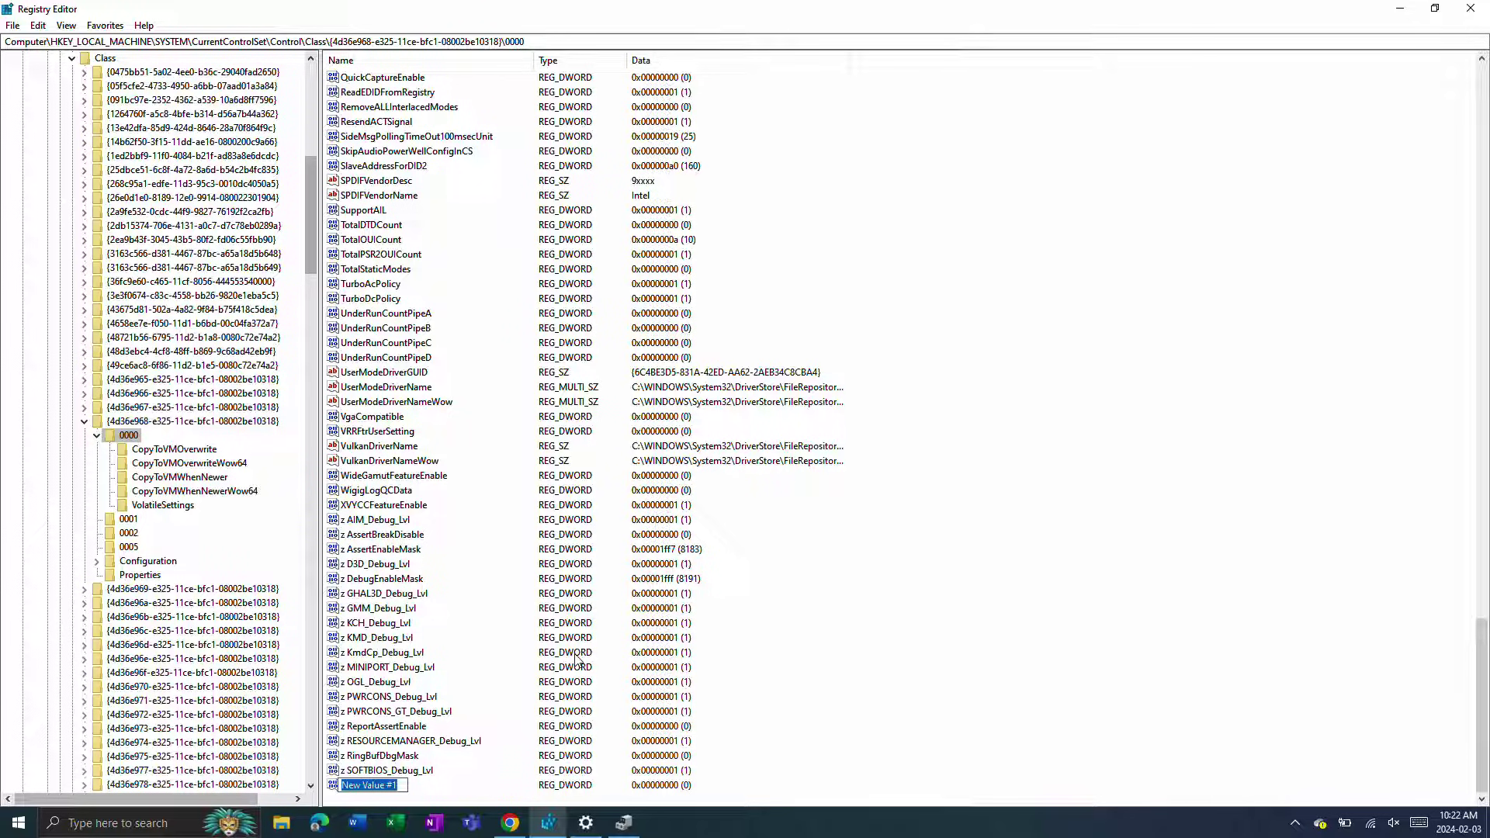
pyautogui.write('DPMstDscDisable')
pyautogui.press('Return')
# Step: Edit DPMstDscDisable so its value data is 2 (0x00000002)
pyautogui.doubleClick(401, 785)
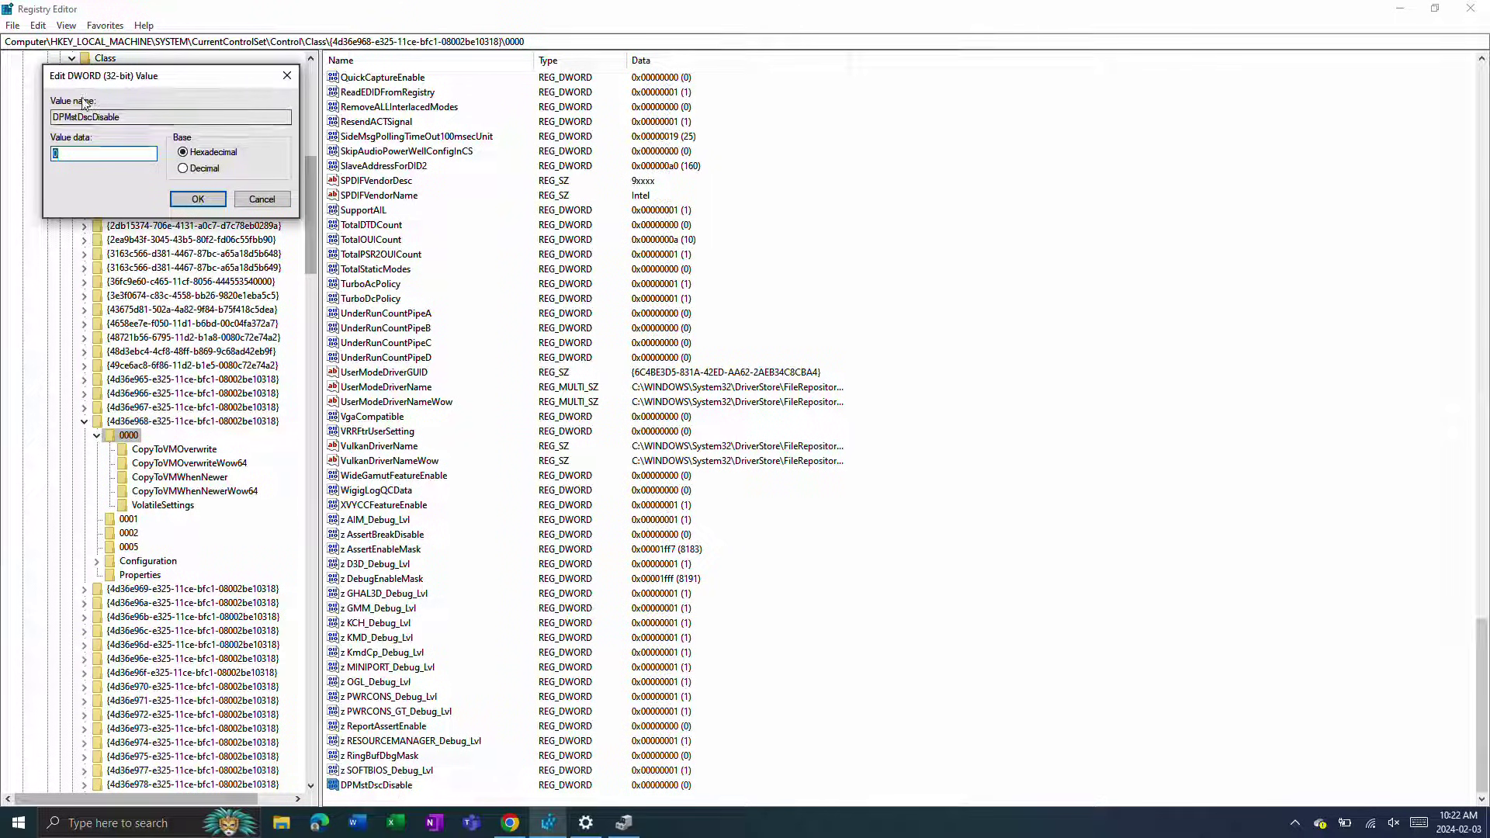
pyautogui.moveTo(111, 74); pyautogui.dragTo(427, 135)
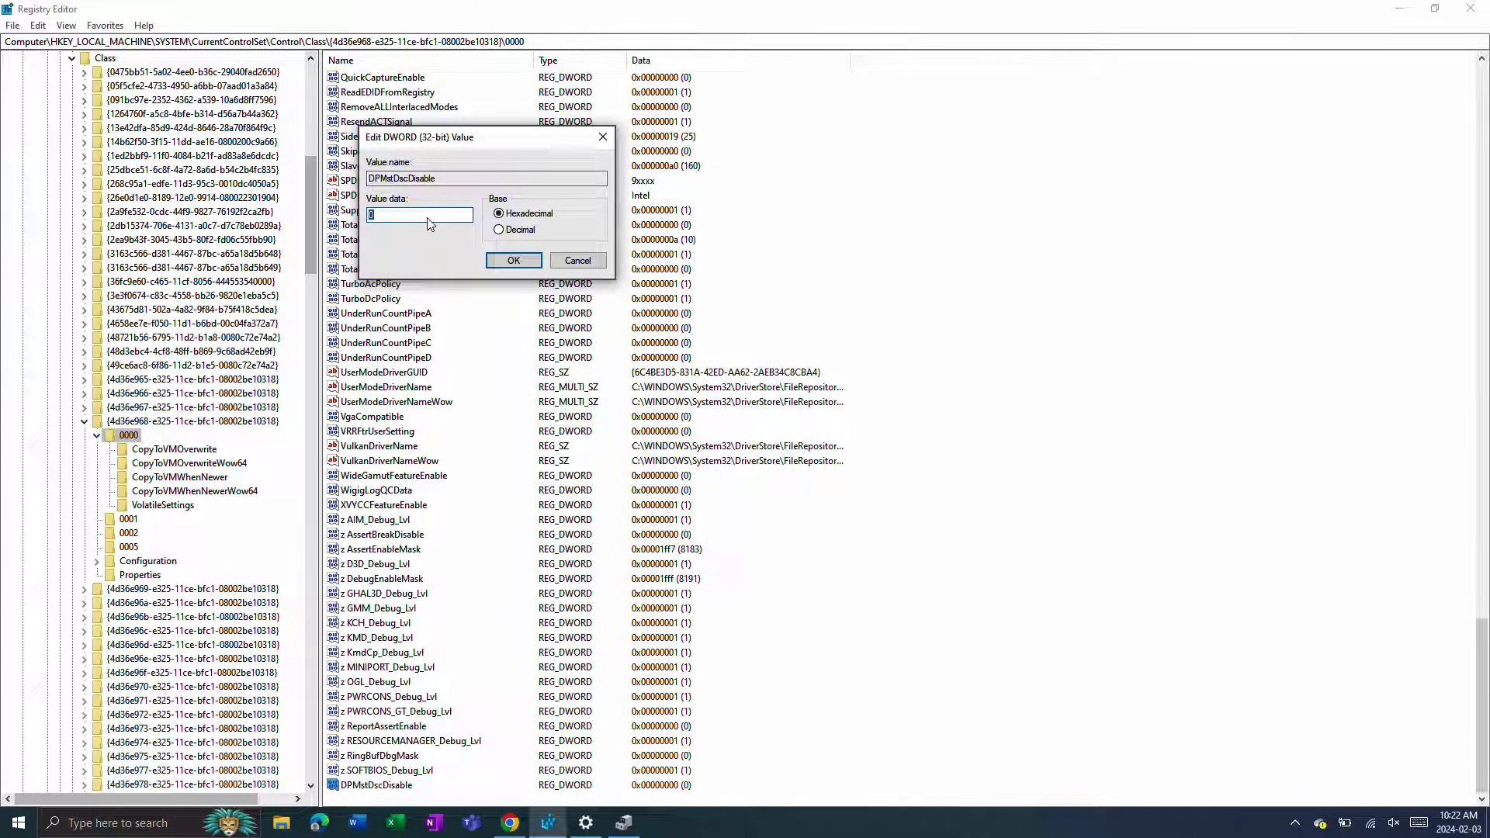
pyautogui.click(532, 264)
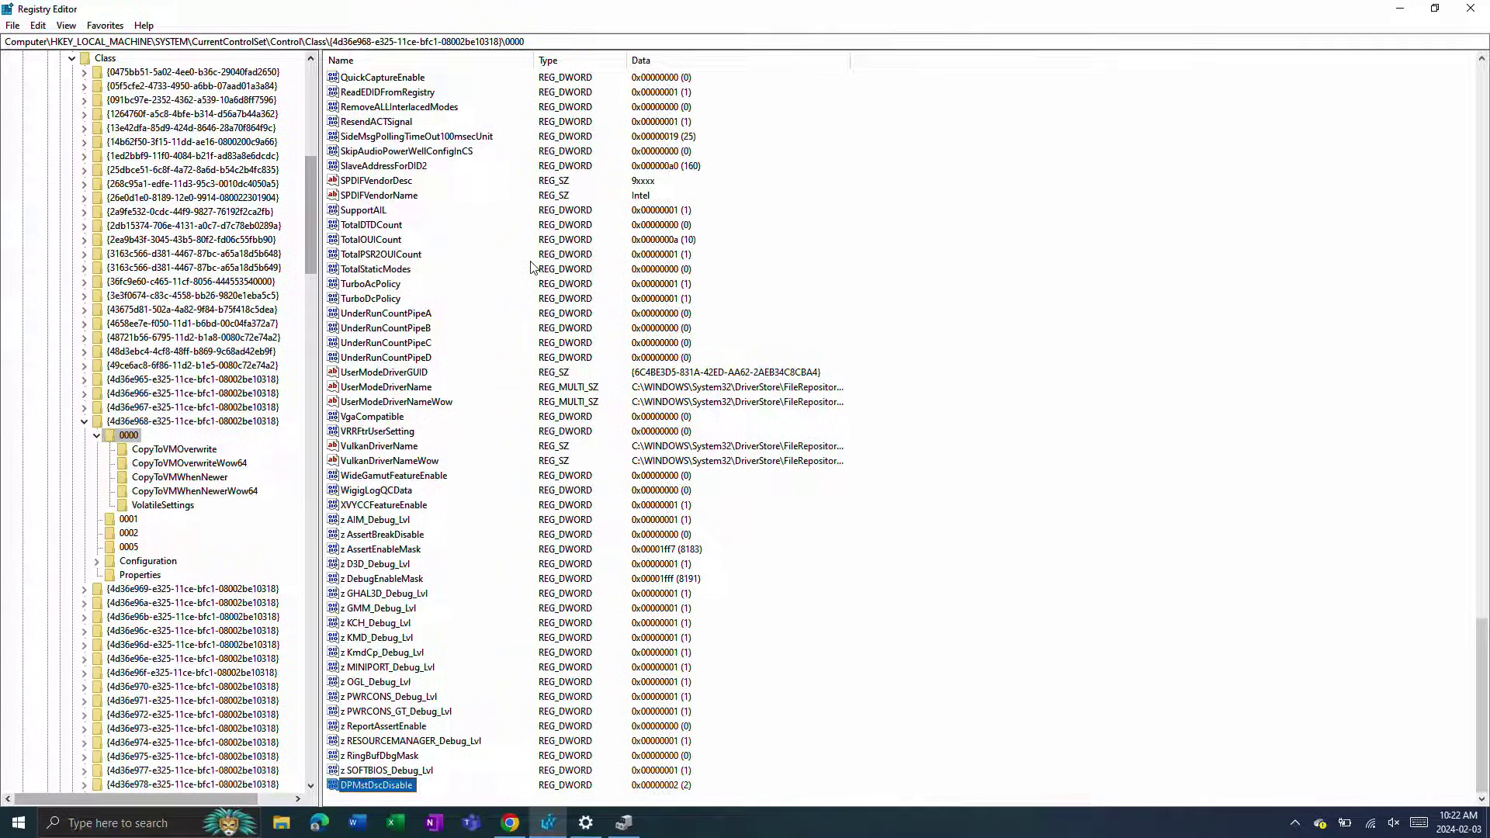
pyautogui.click(994, 514)
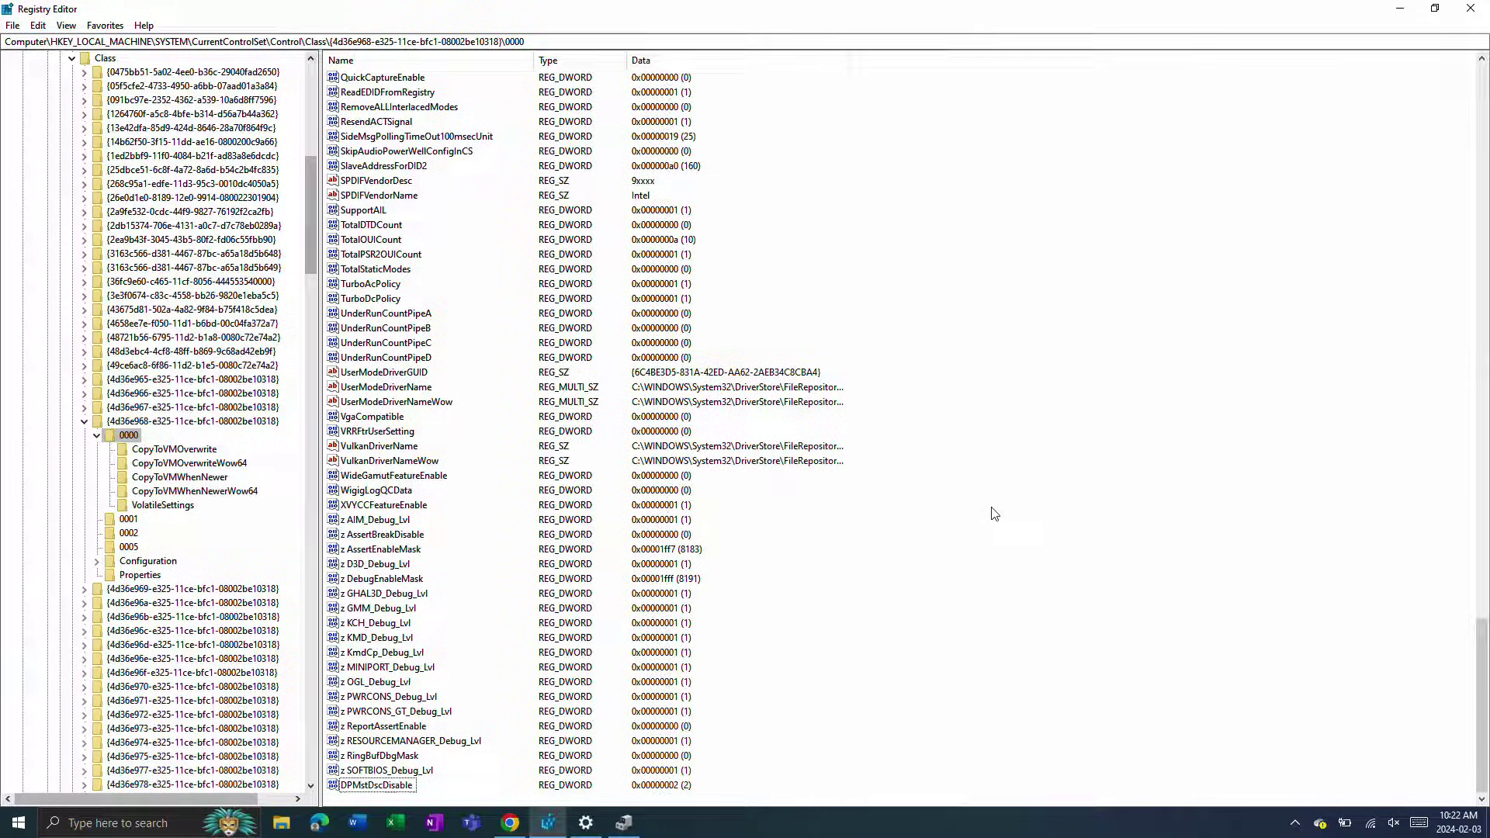